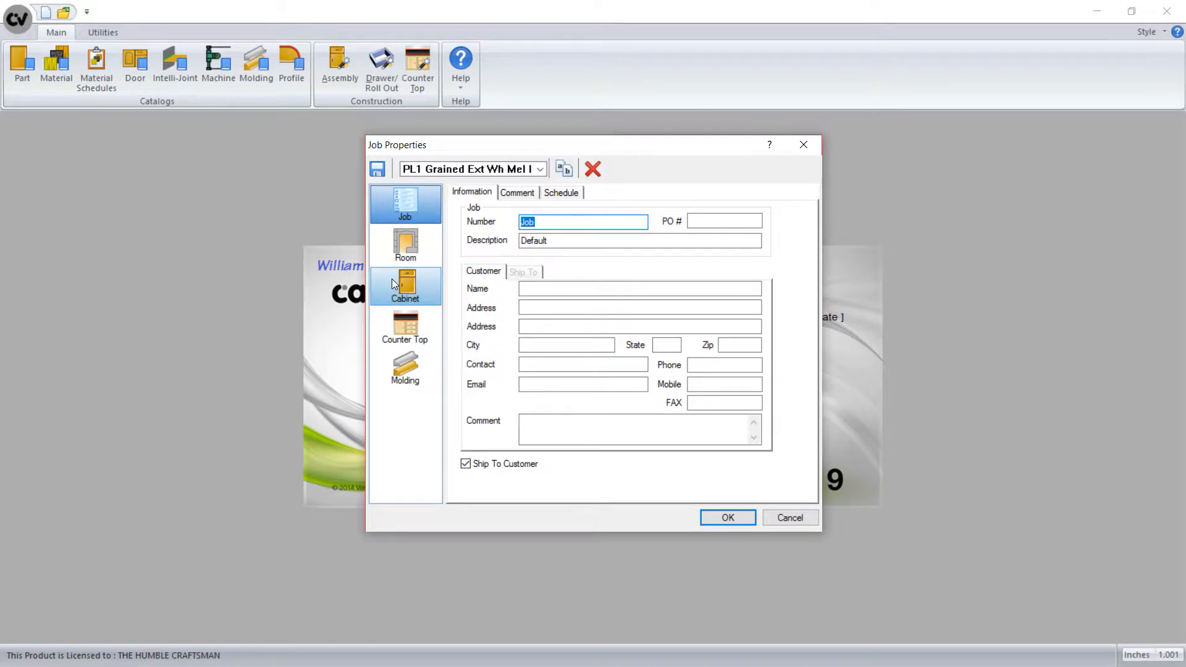
Accept the default job properties and draw three chained walls forming a U, with 30-inch sides and a 96-inch back wall.
click(723, 517)
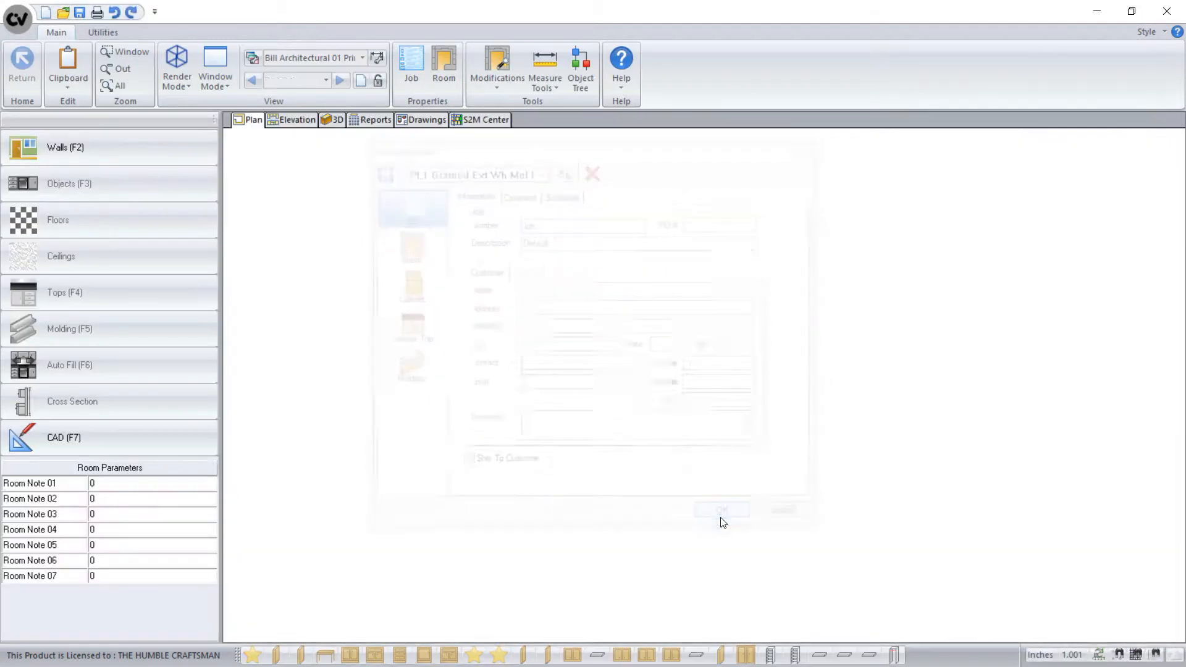
click(136, 150)
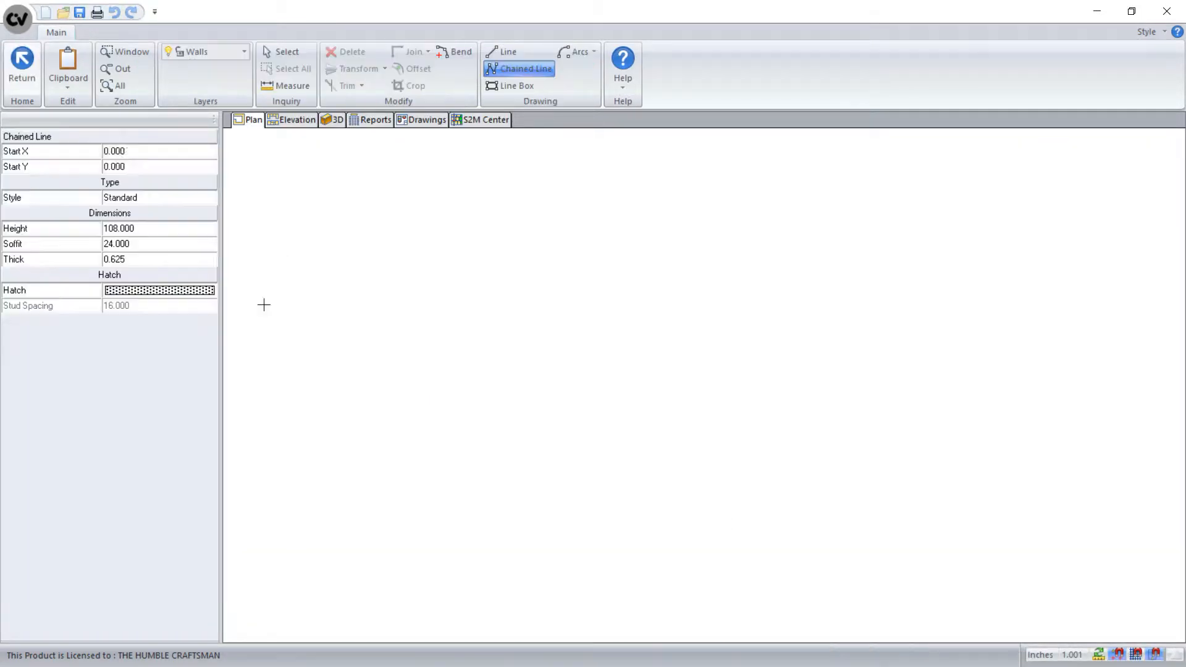
click(455, 446)
text(30)
key(Return)
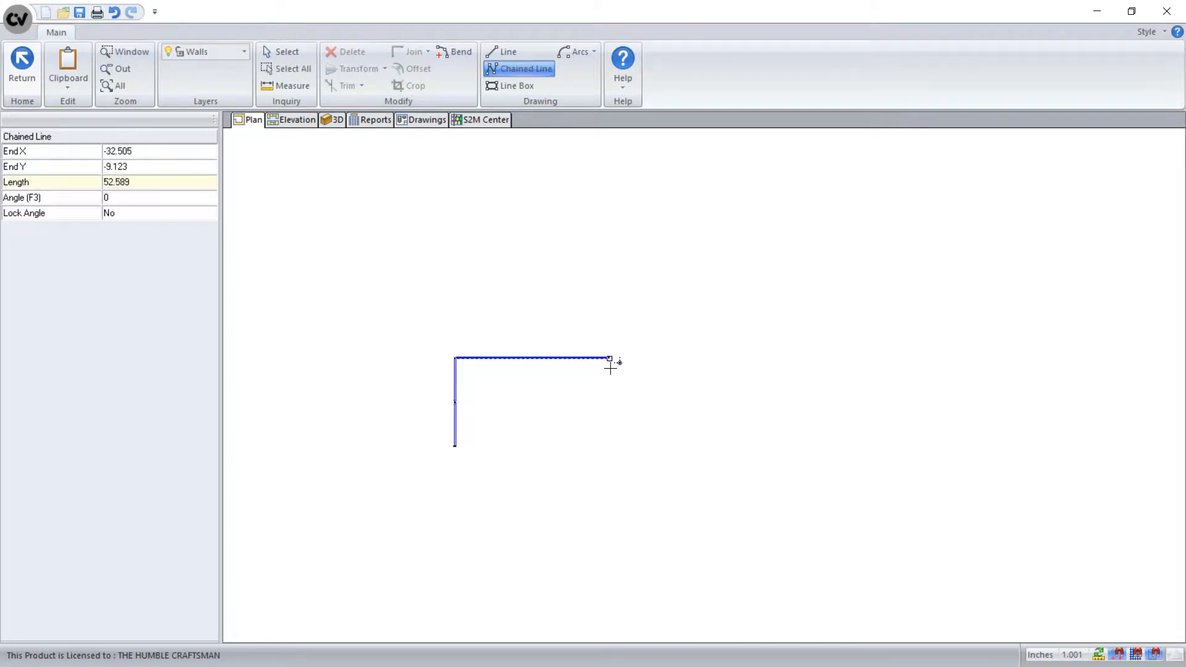
text(48)
key(Return)
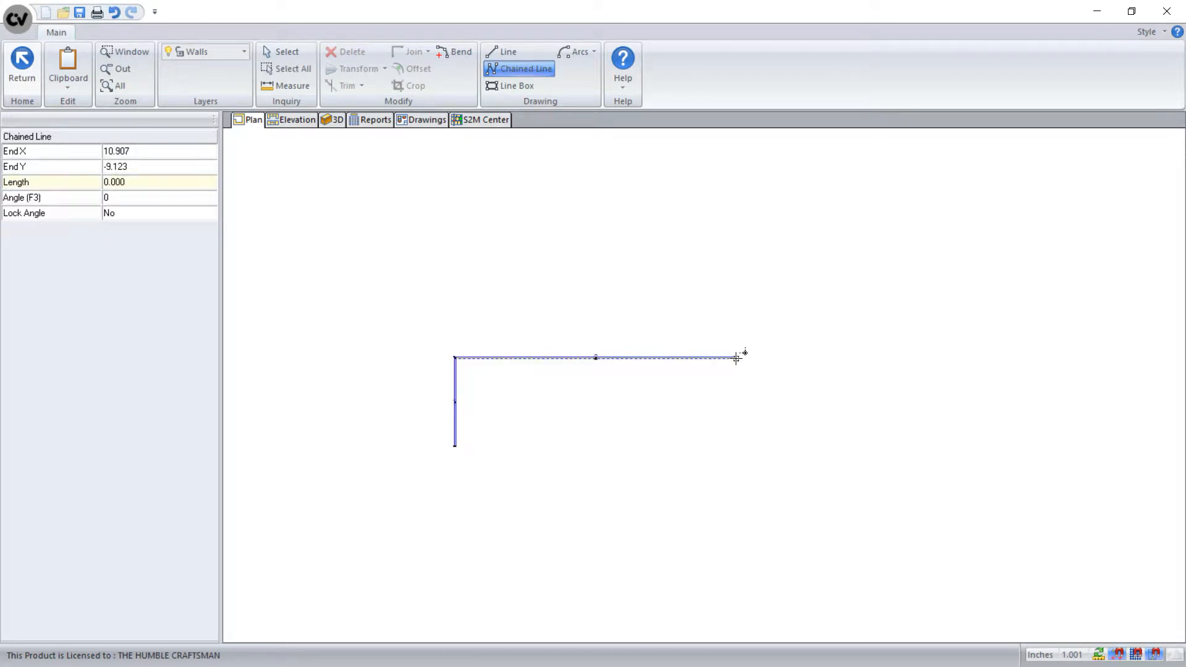
click(747, 432)
key(Escape)
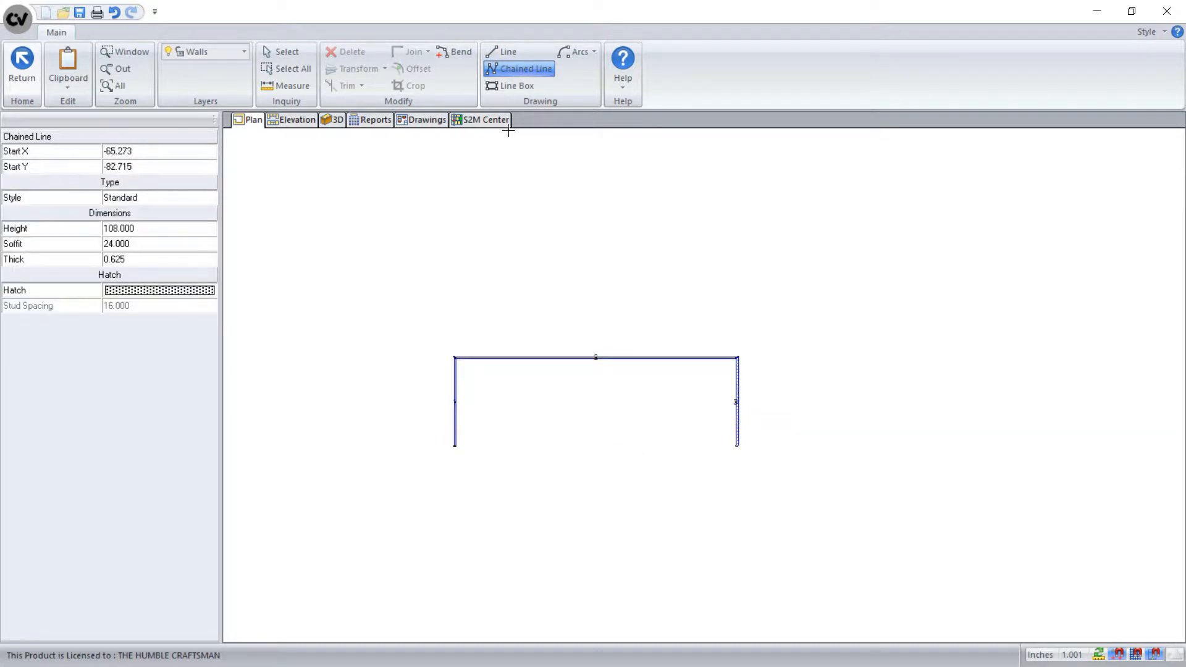
Finish the wall drawing and center the room in the plan.
click(22, 65)
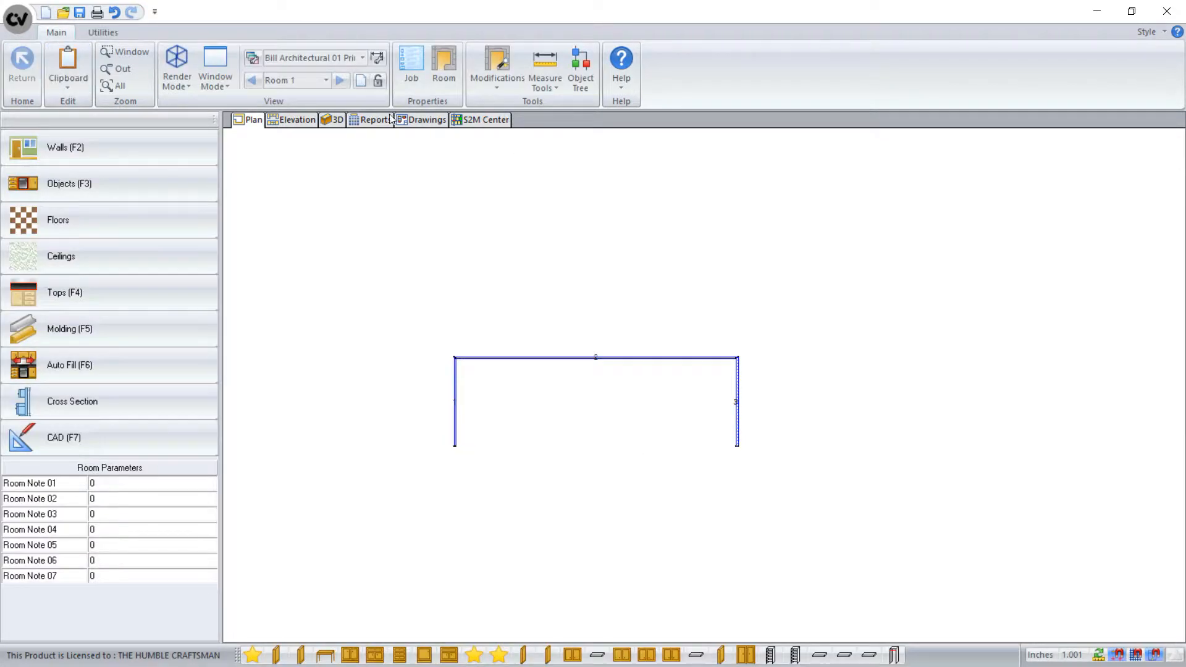
click(497, 86)
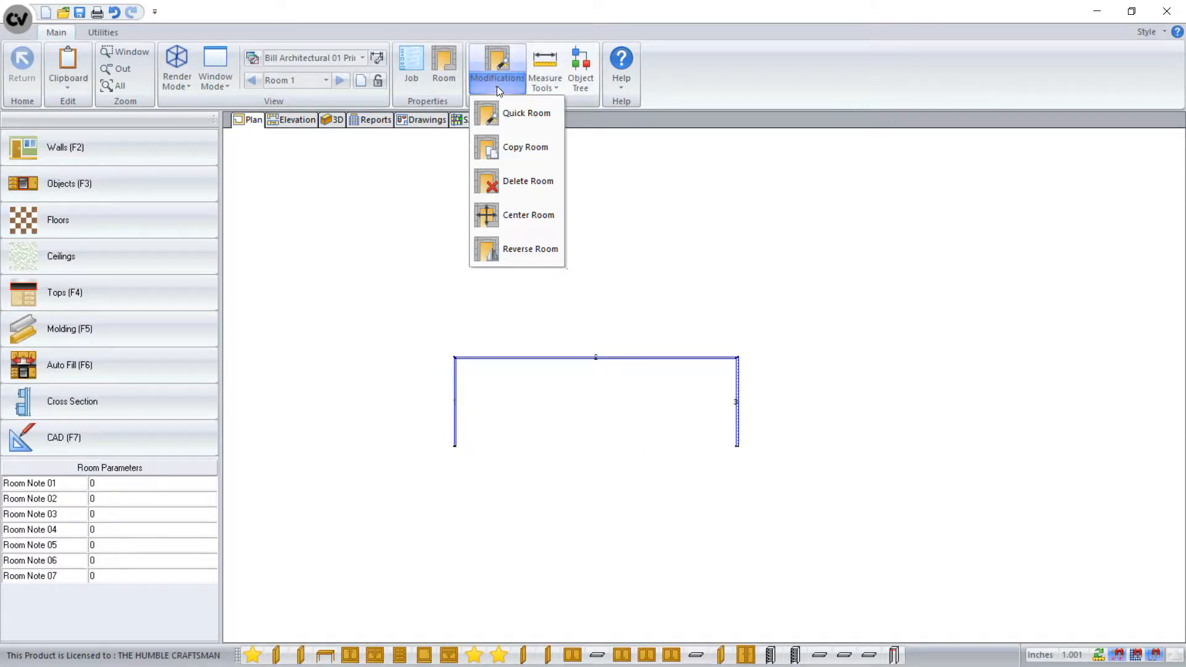
click(525, 215)
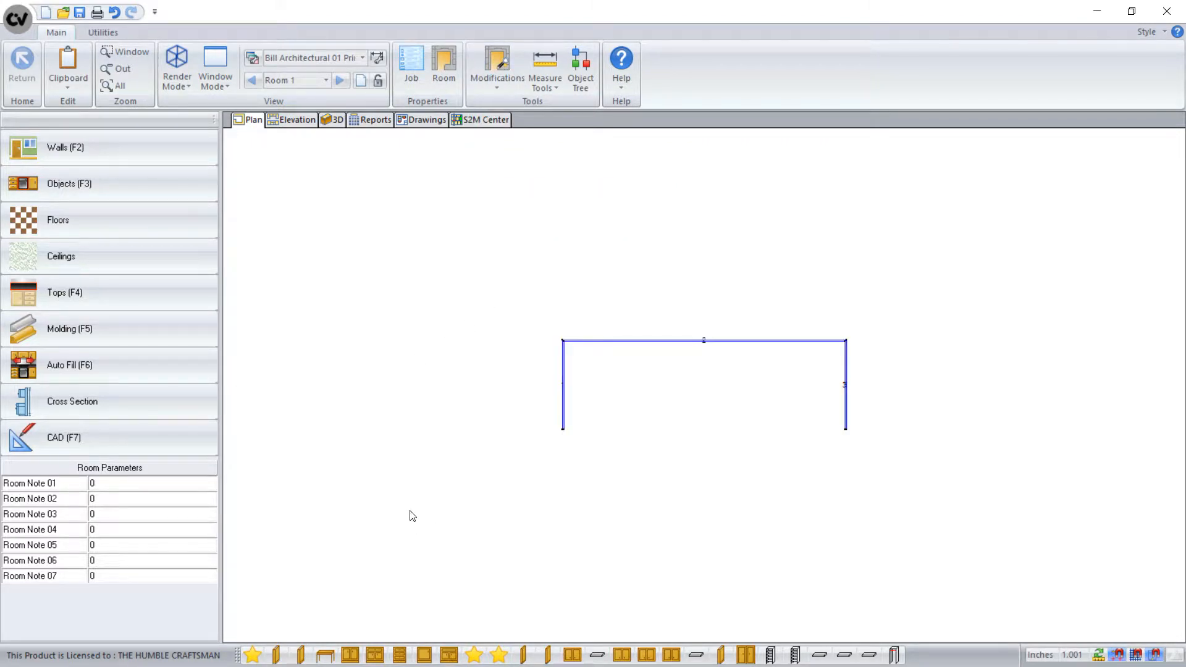
Place a 30-inch-wide Door Base cabinet at the left end of the back wall.
click(350, 655)
click(622, 388)
click(620, 395)
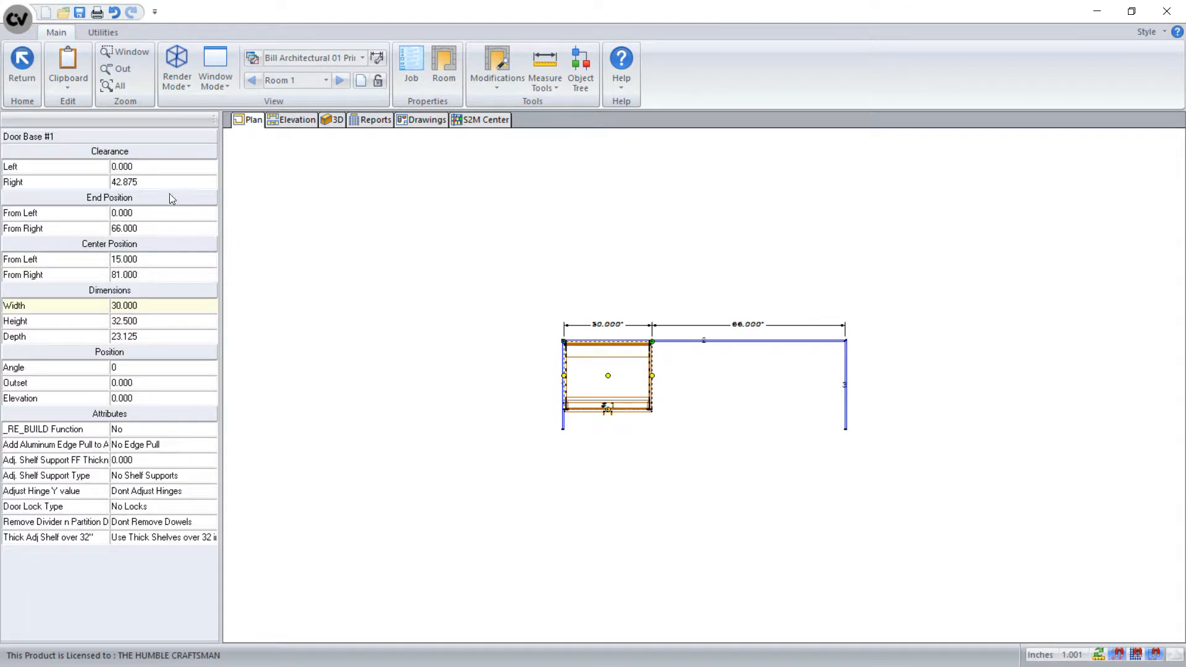
click(491, 522)
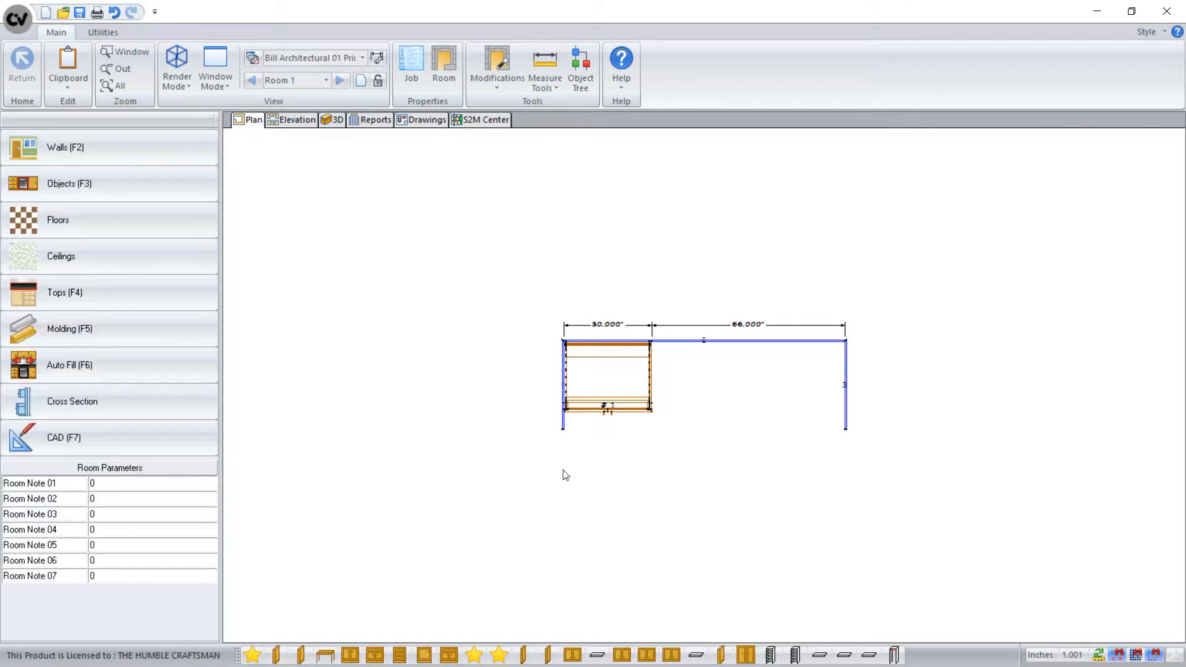
Place a Counter Brackets object beside the base cabinet and stretch it to the right side wall, 66 inches wide.
click(326, 659)
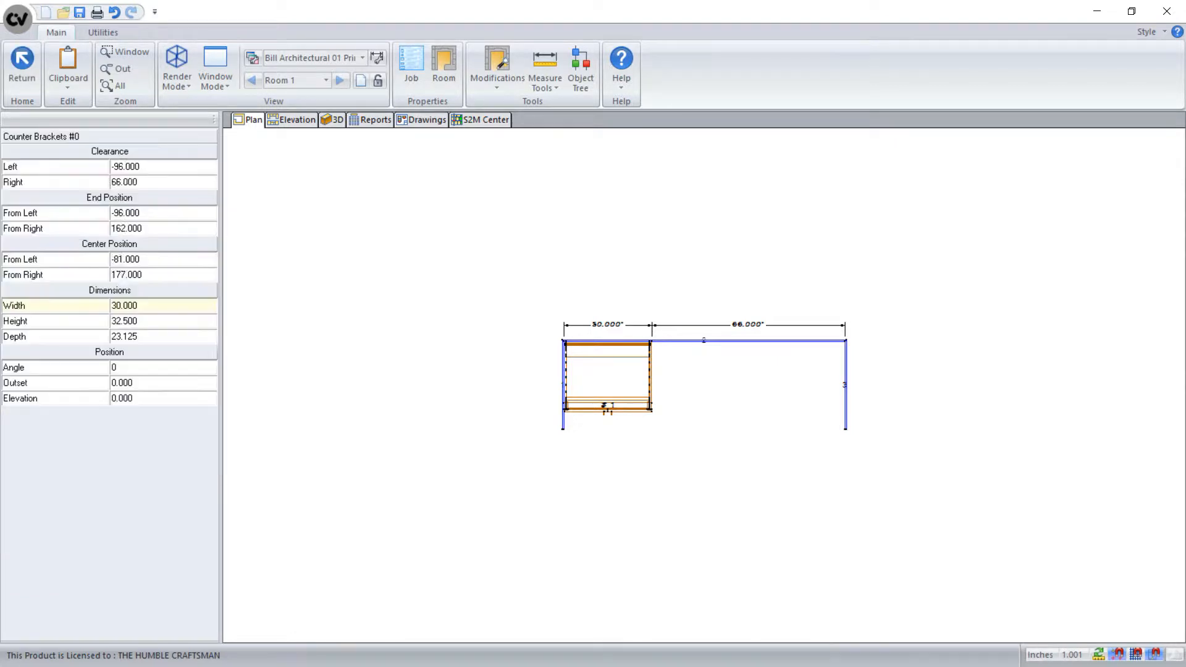
click(695, 405)
drag(741, 381, 848, 384)
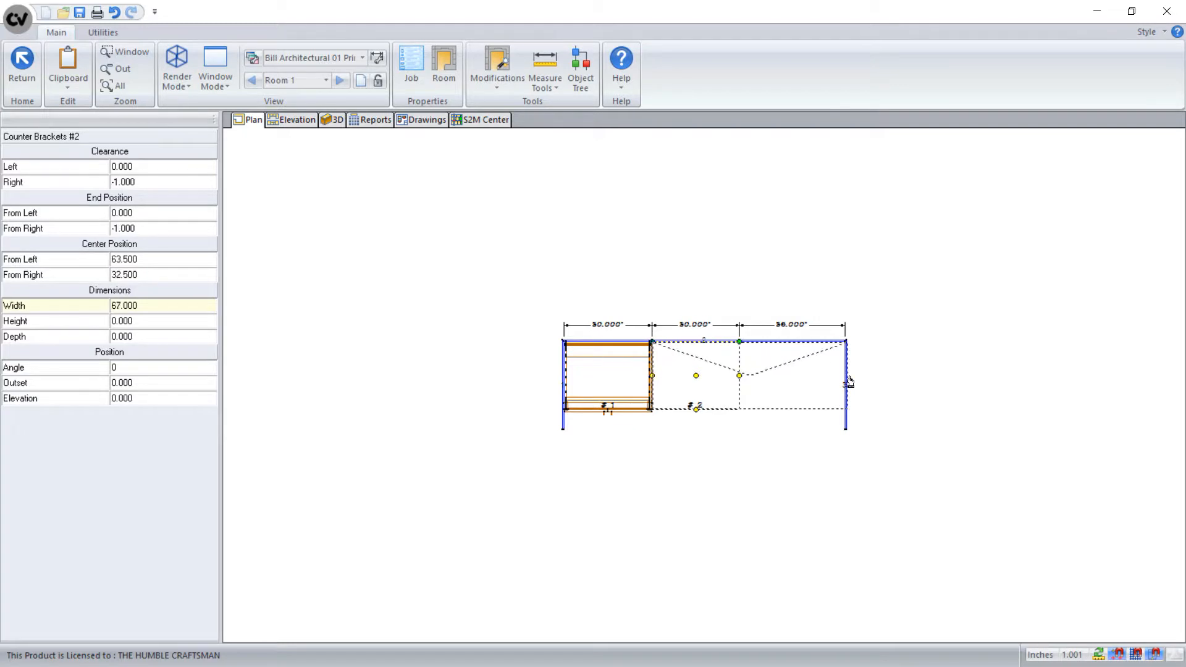
click(293, 121)
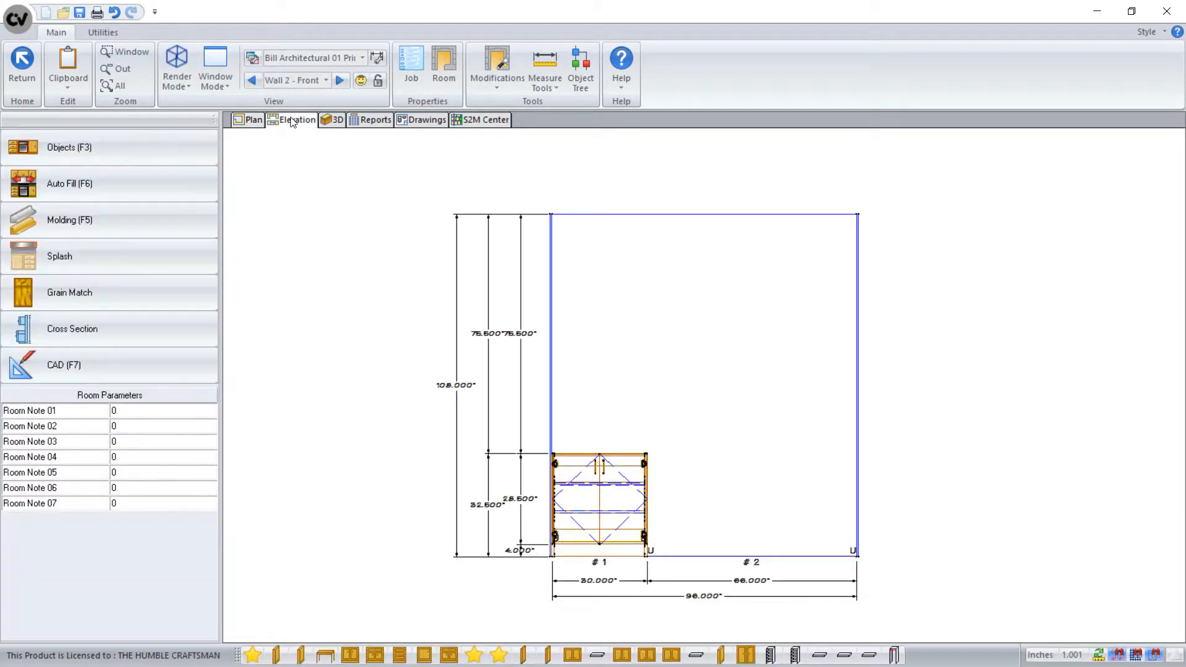
click(732, 506)
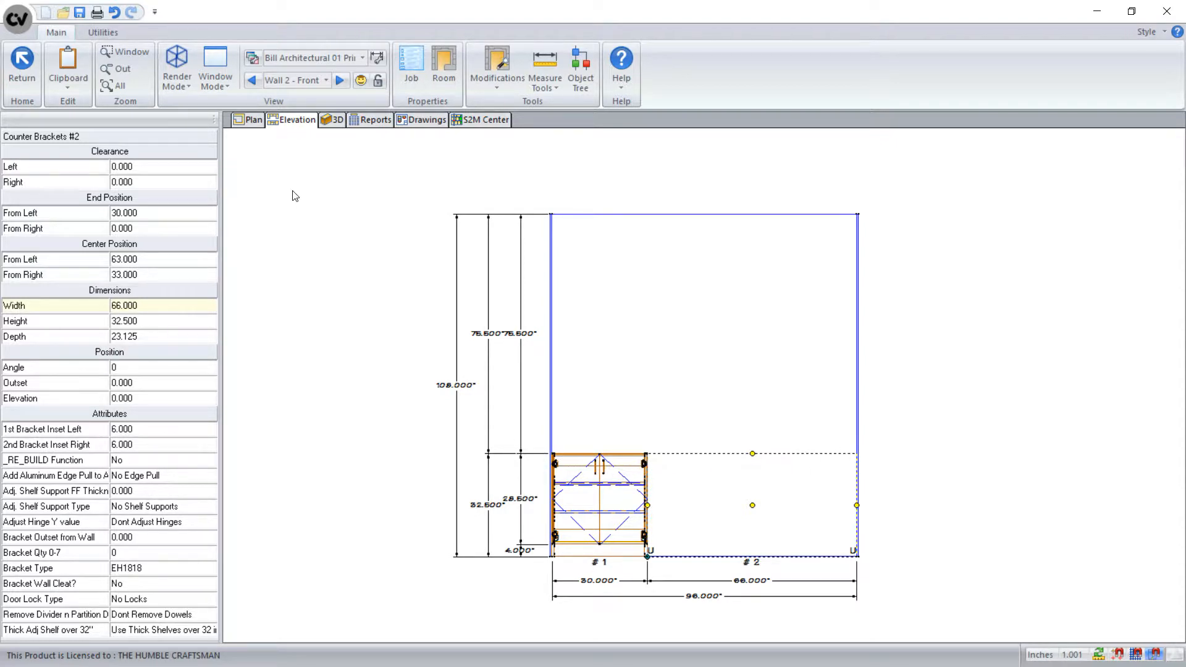
Auto-build a countertop in the plan for the current wall face only.
click(252, 121)
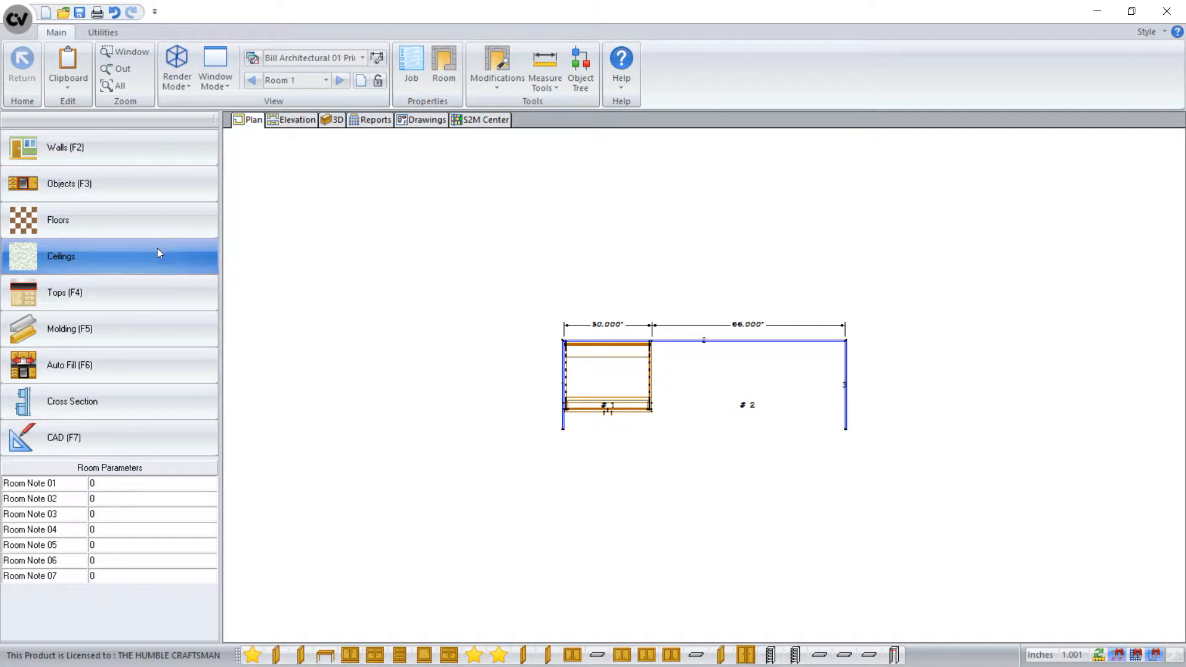
click(110, 288)
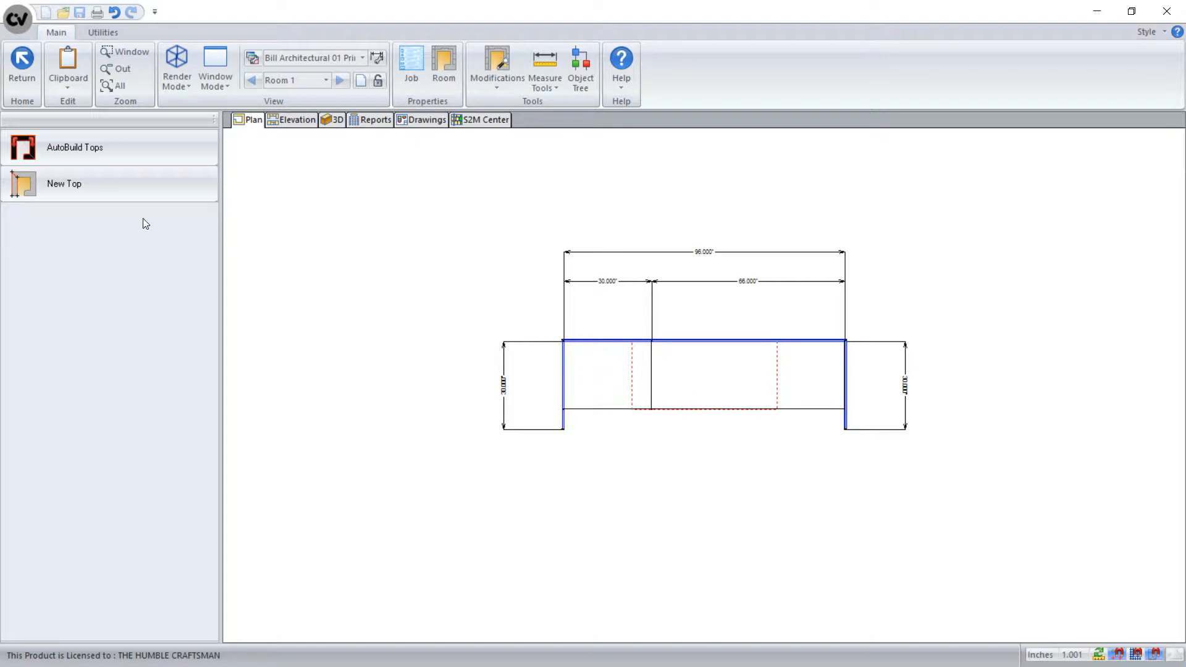
click(118, 151)
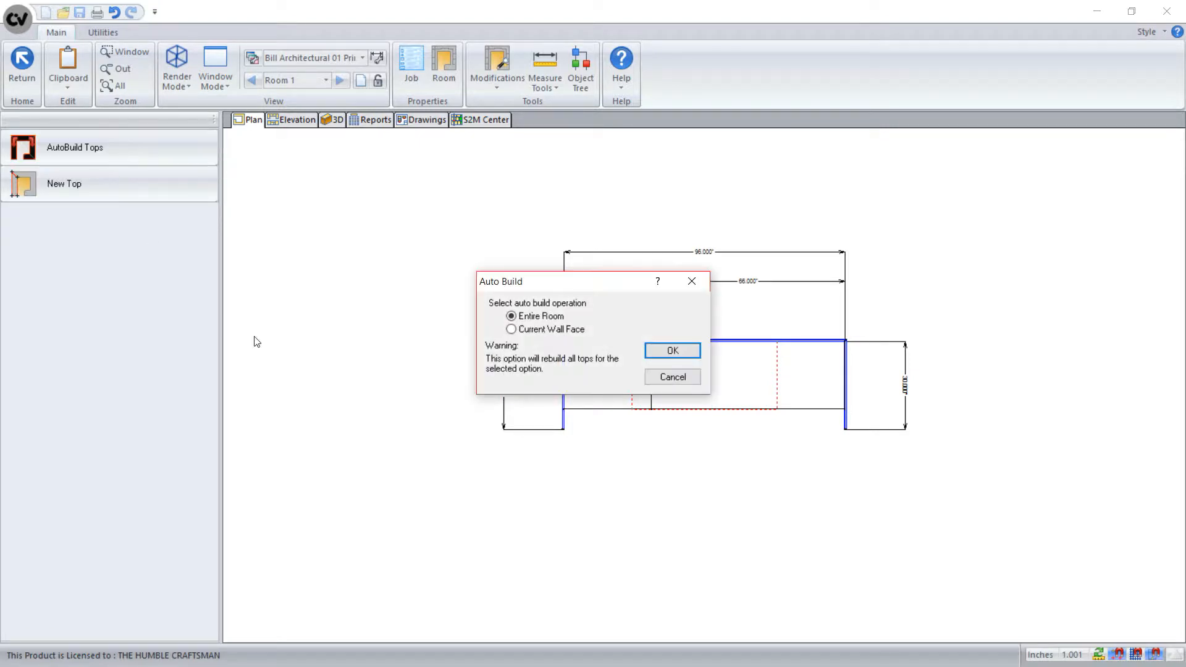
click(518, 332)
click(673, 351)
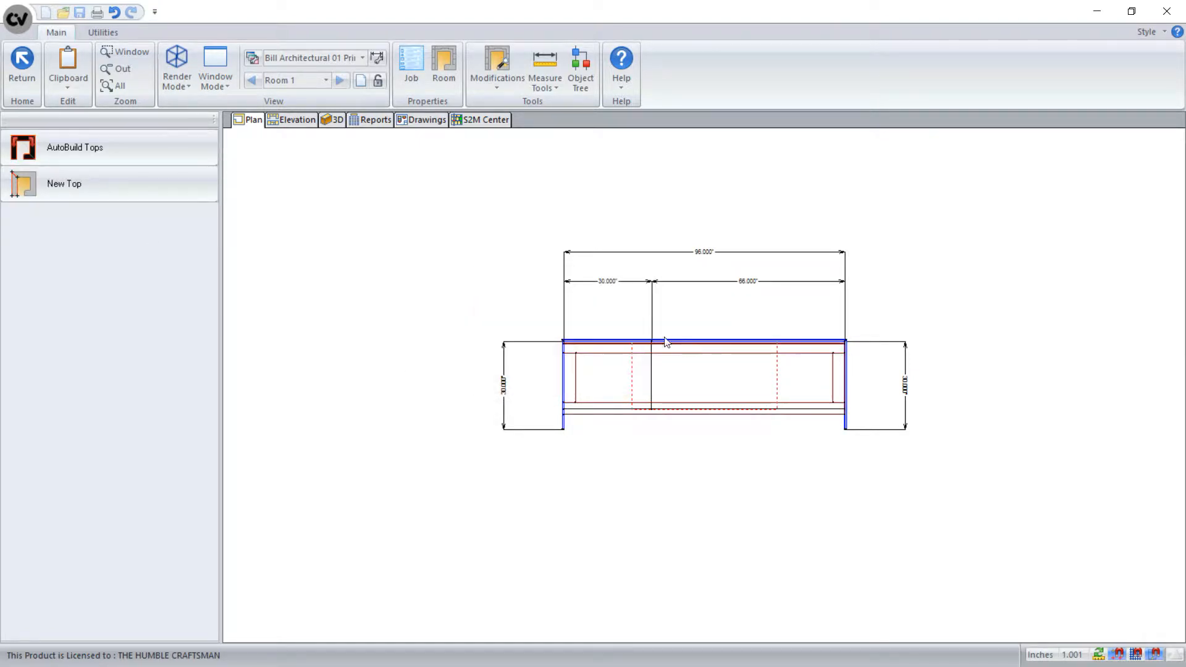
Edit the countertop's shape, setting the edge type of both its left and right ends to Splash.
click(630, 380)
right_click(632, 382)
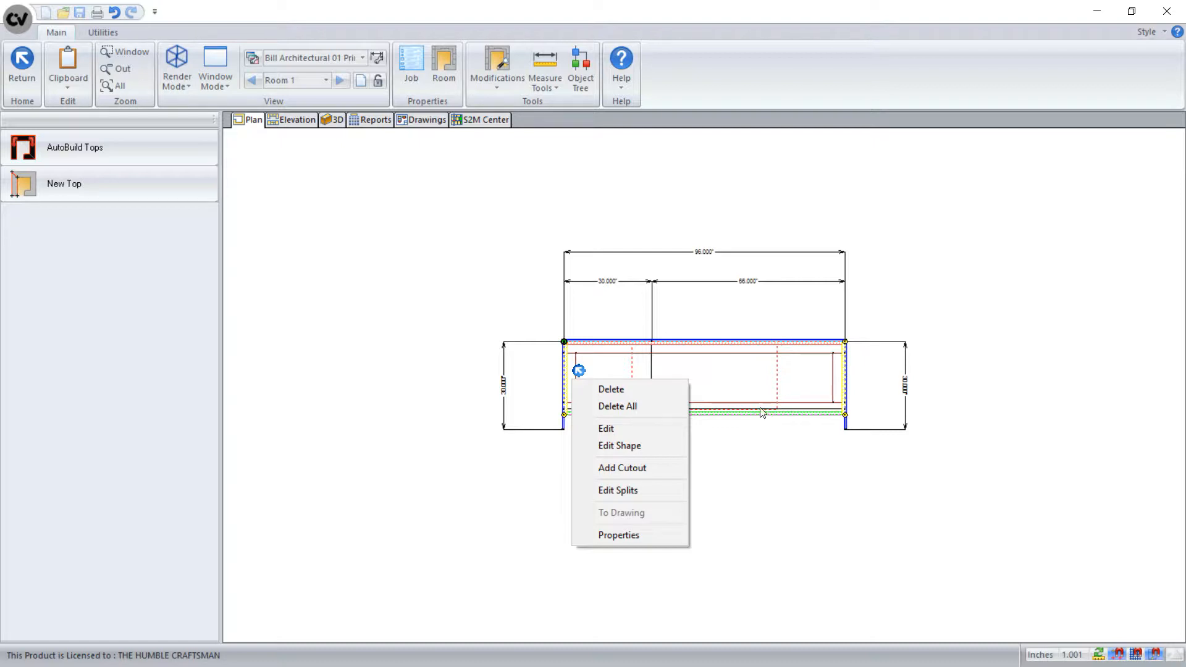
click(623, 446)
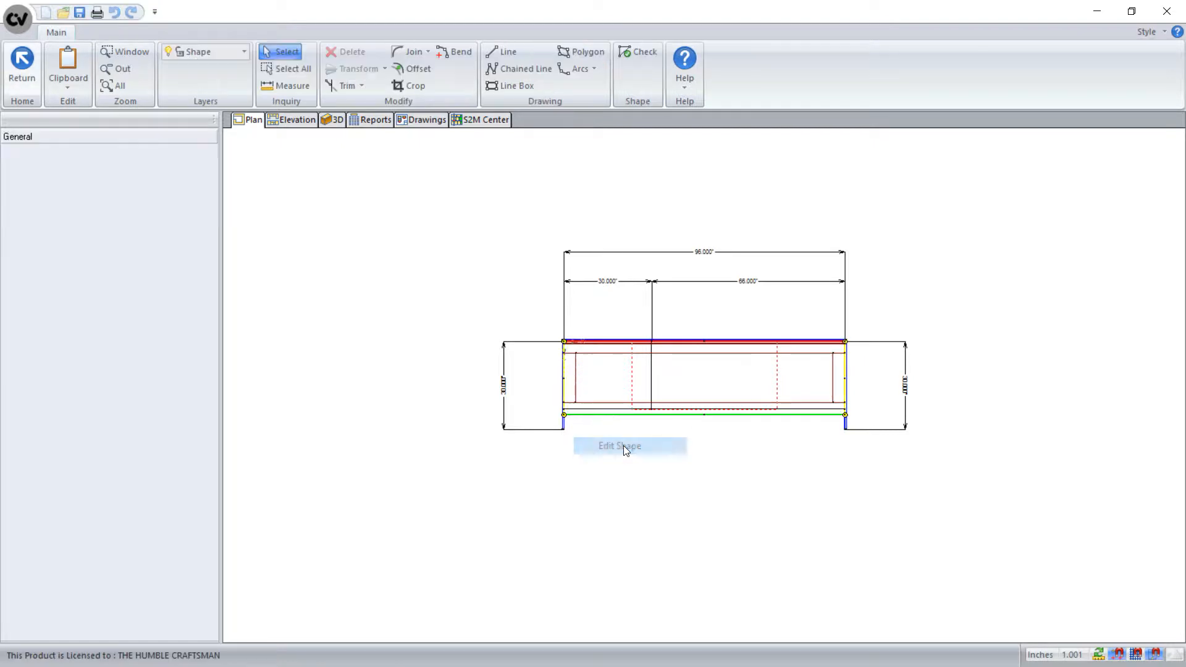
click(565, 377)
click(180, 260)
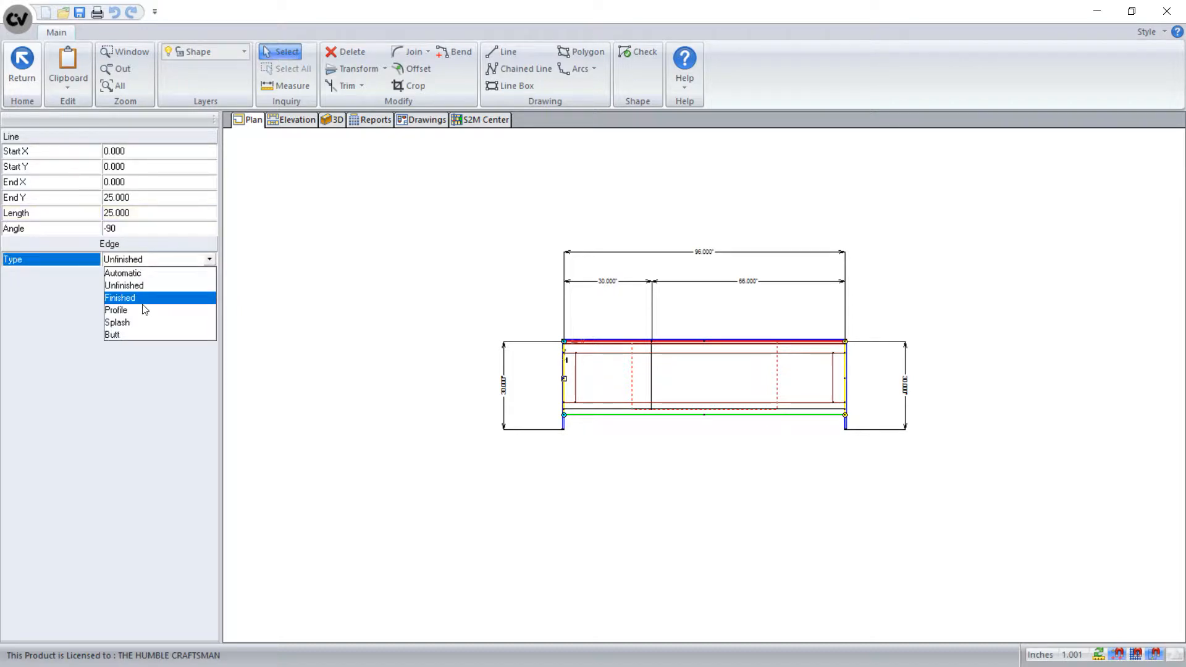
click(123, 322)
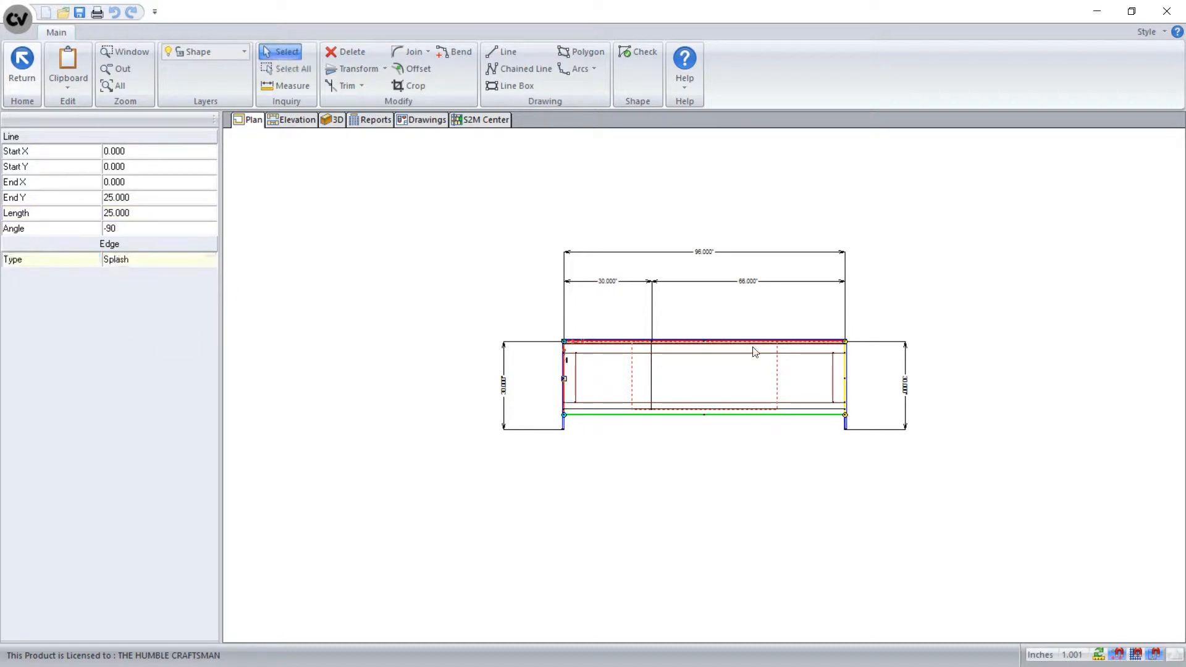
click(847, 371)
click(188, 262)
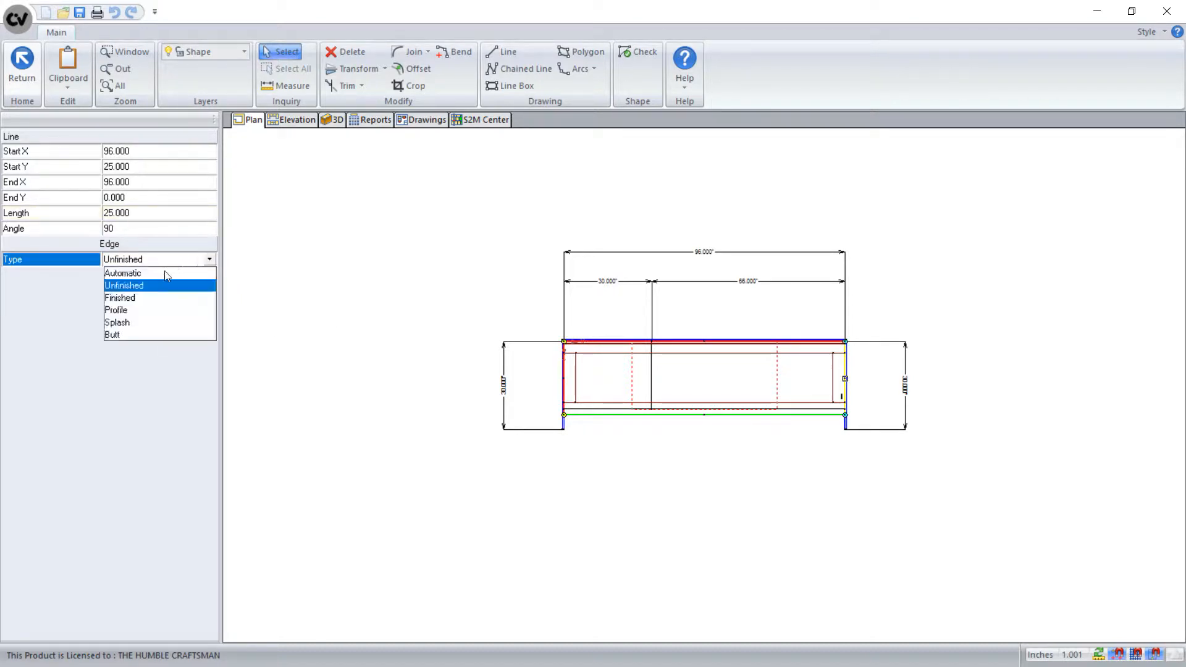
click(122, 310)
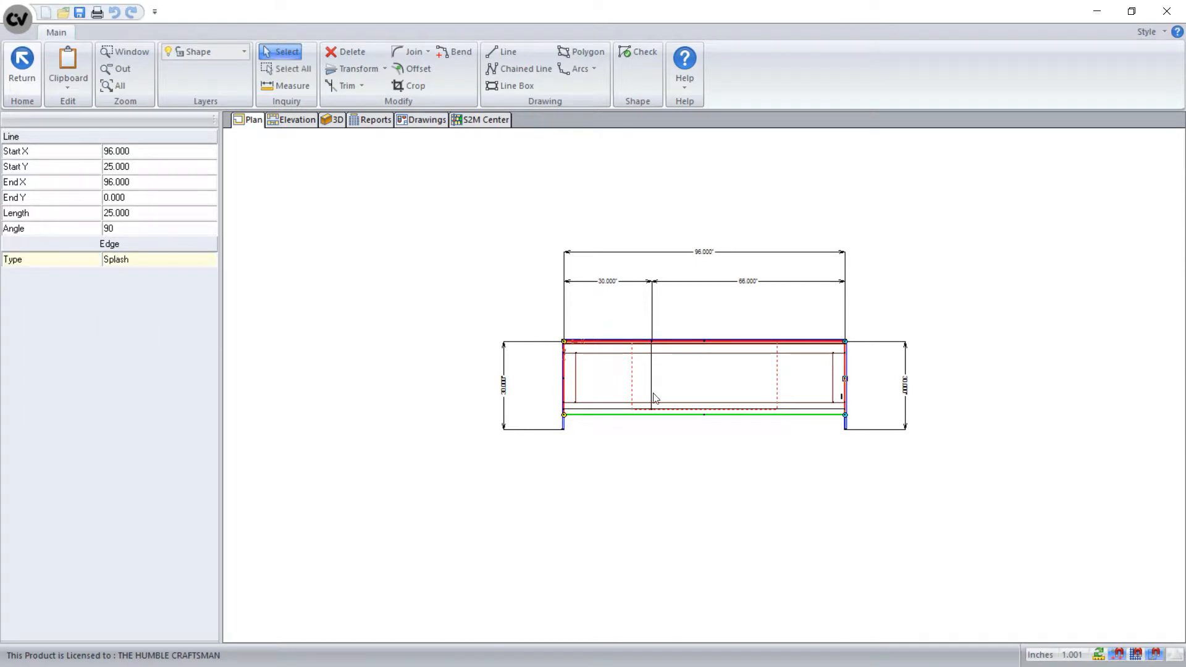
Set the countertop's front edge type to Finished and save the new shape.
click(657, 414)
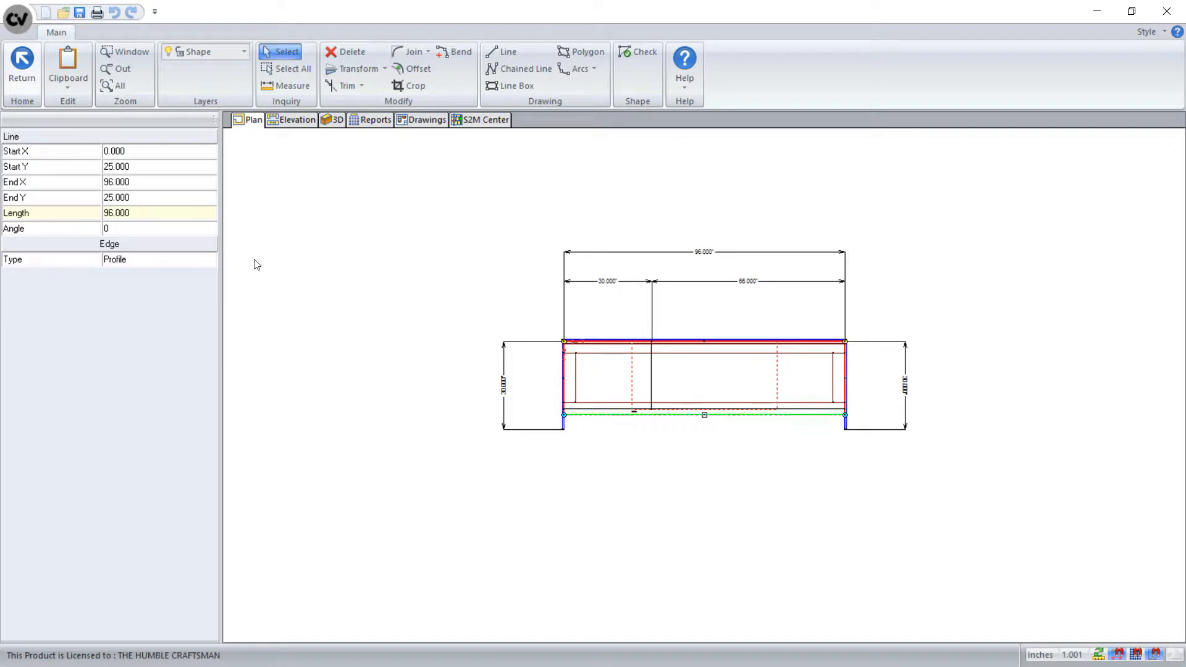
click(195, 262)
click(147, 299)
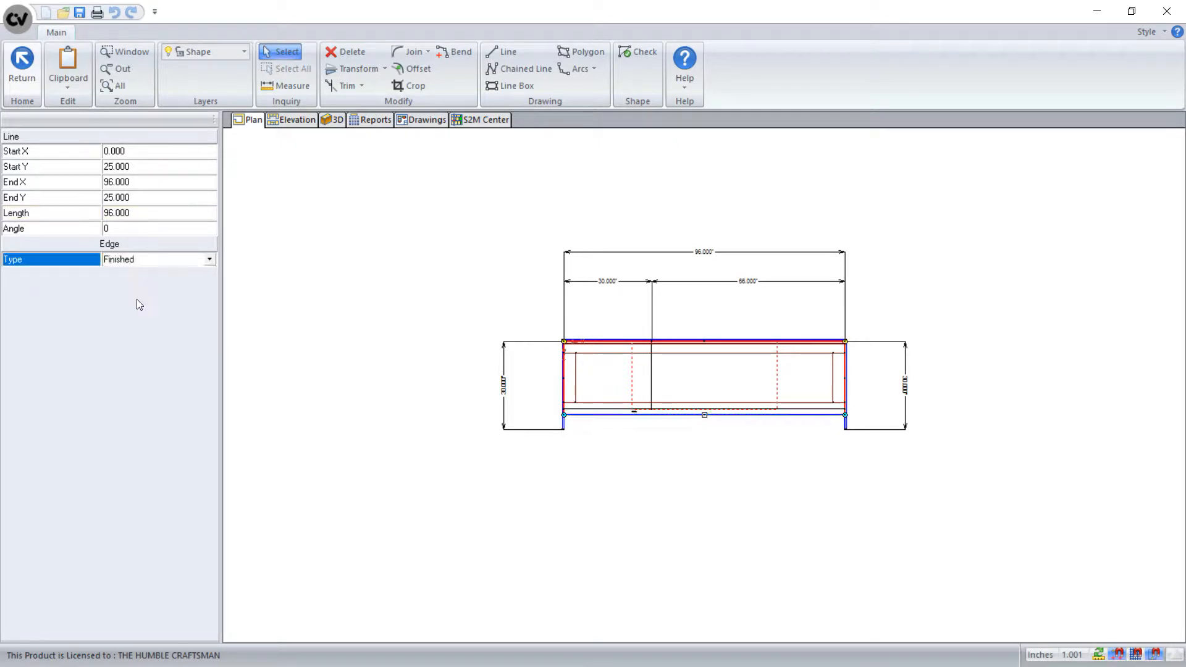
click(22, 68)
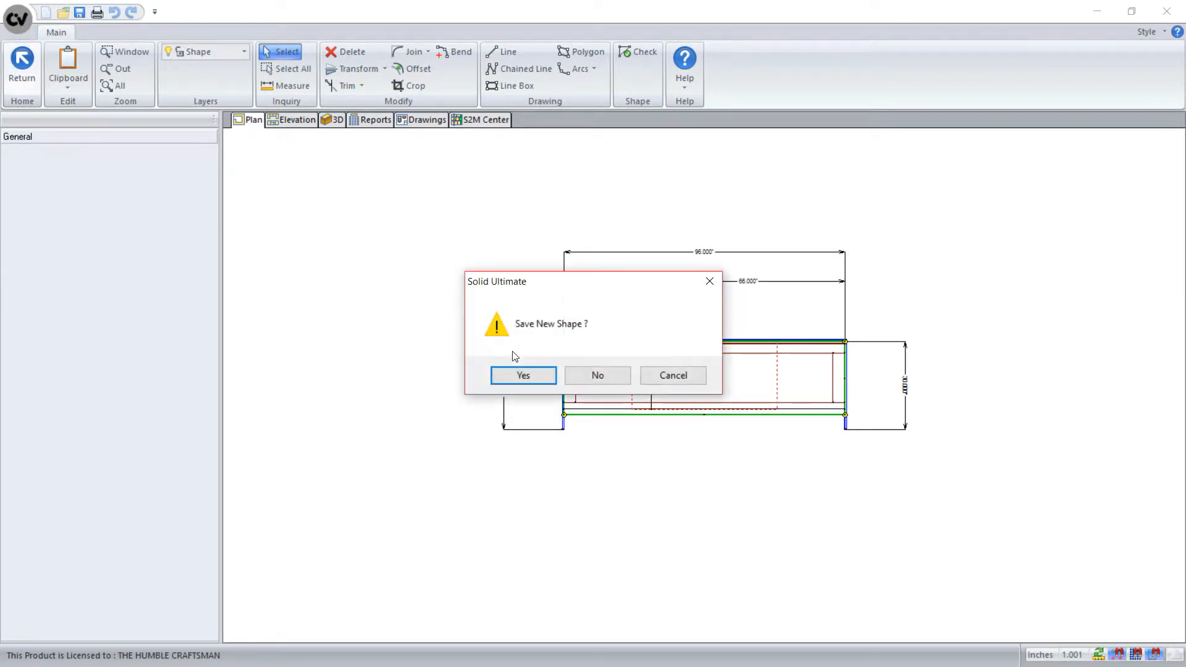
click(520, 374)
Examine the counter, base cabinet and open knee space in the wall elevation and close up in 3D.
click(296, 122)
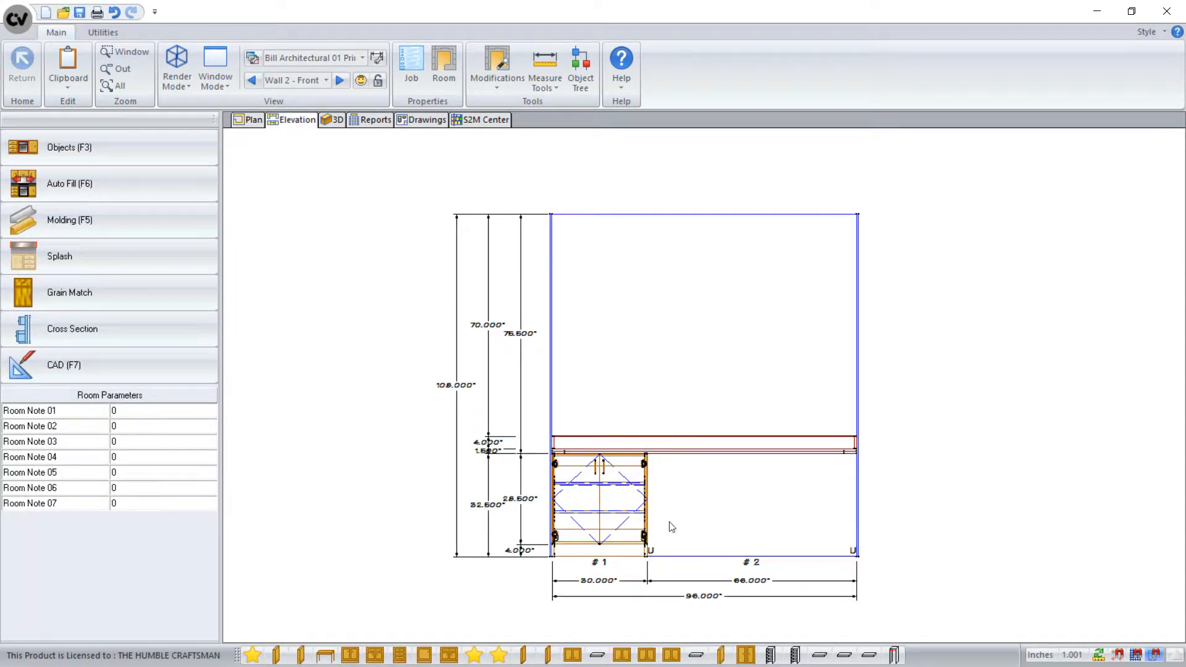
click(727, 487)
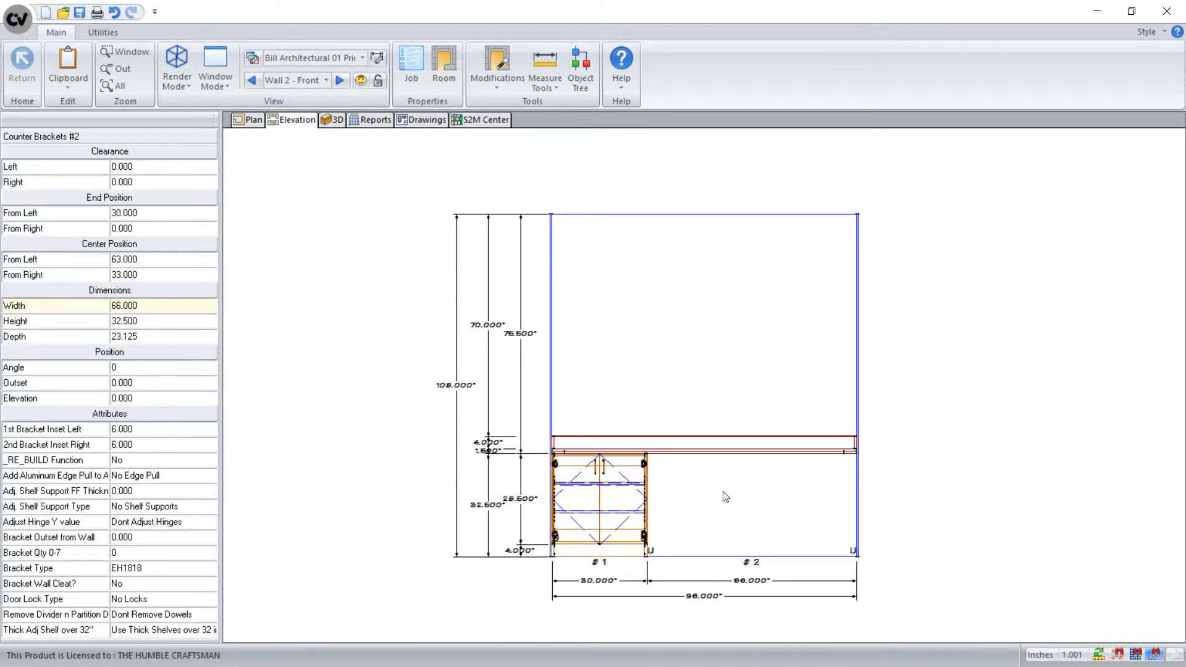
click(334, 121)
drag(733, 525, 587, 500)
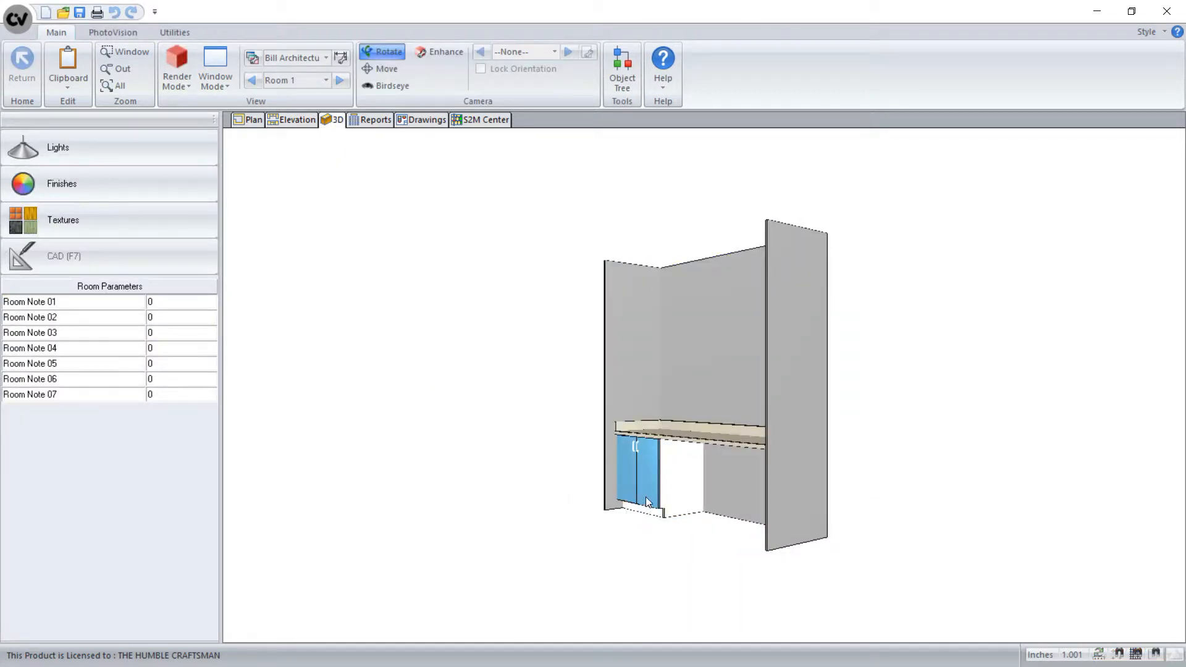
scroll(644, 498, up, 5)
mouse_move(636, 533)
mouse_down()
mouse_move(714, 549)
mouse_move(673, 431)
mouse_up()
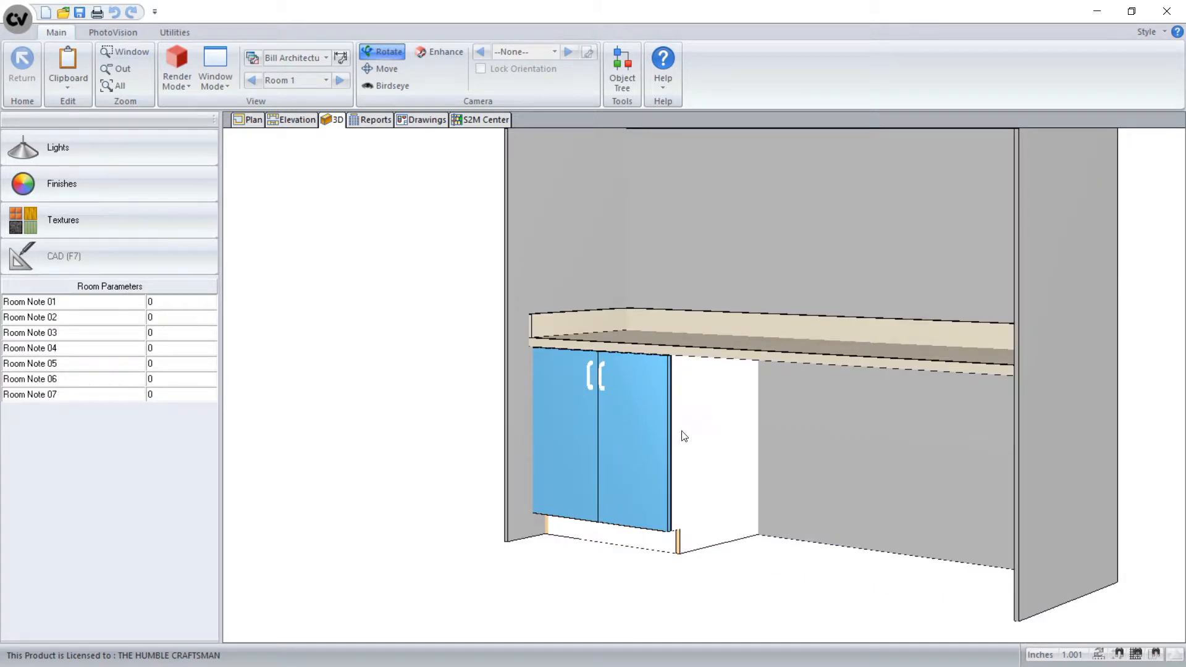
Make the right end of the base cabinet finished and check it in 3D.
click(294, 121)
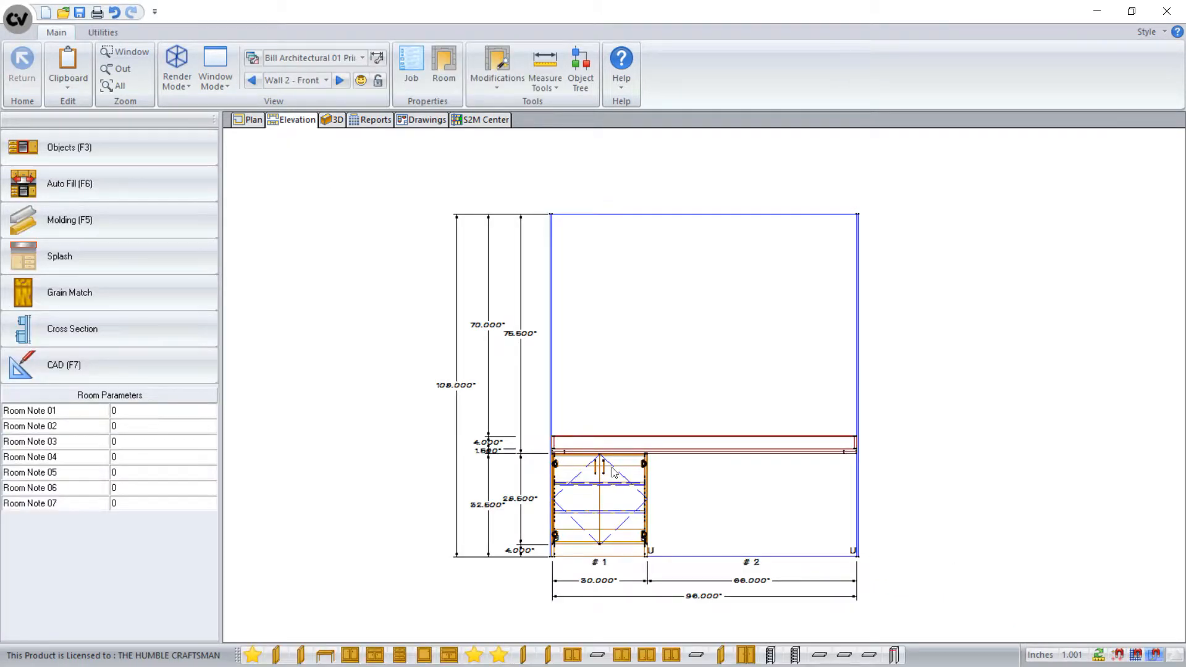
click(604, 514)
right_click(617, 512)
mouse_move(617, 472)
click(715, 508)
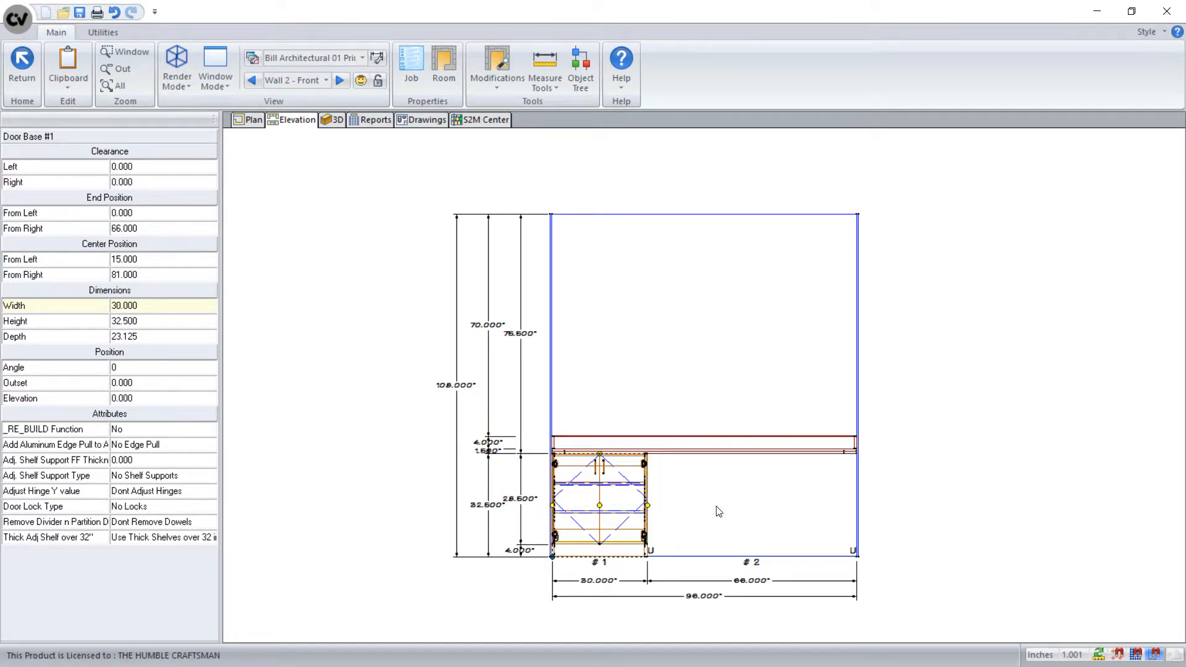
click(334, 121)
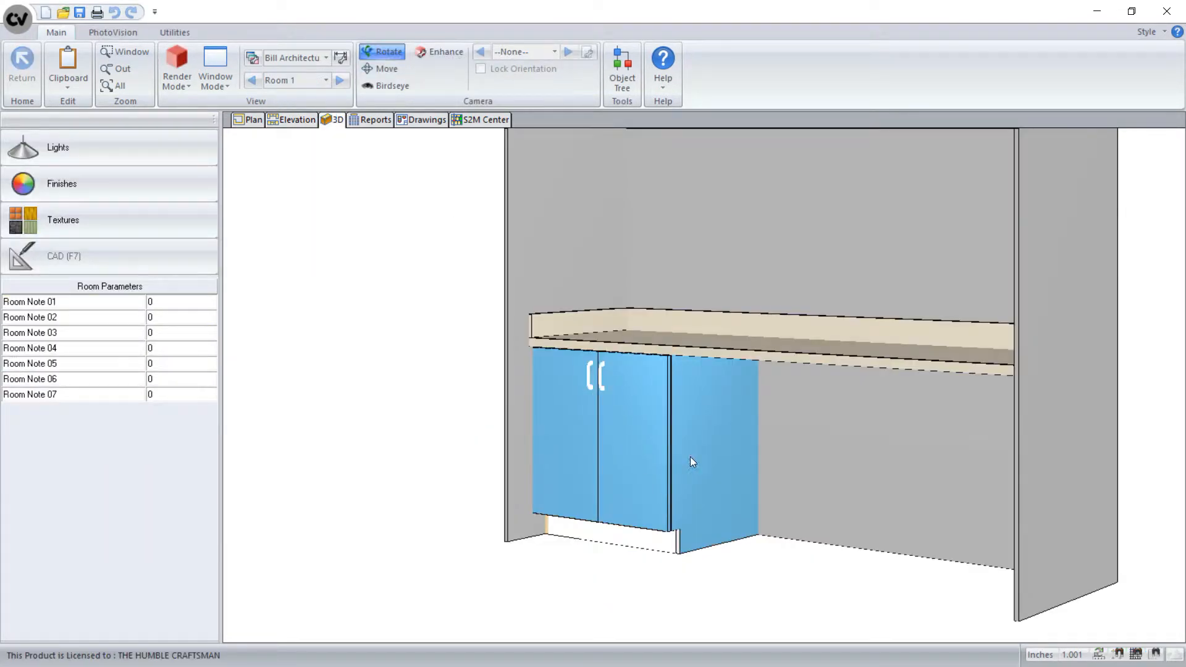
Set the bracket quantity of the counter brackets object in the wall elevation to 3.
click(292, 119)
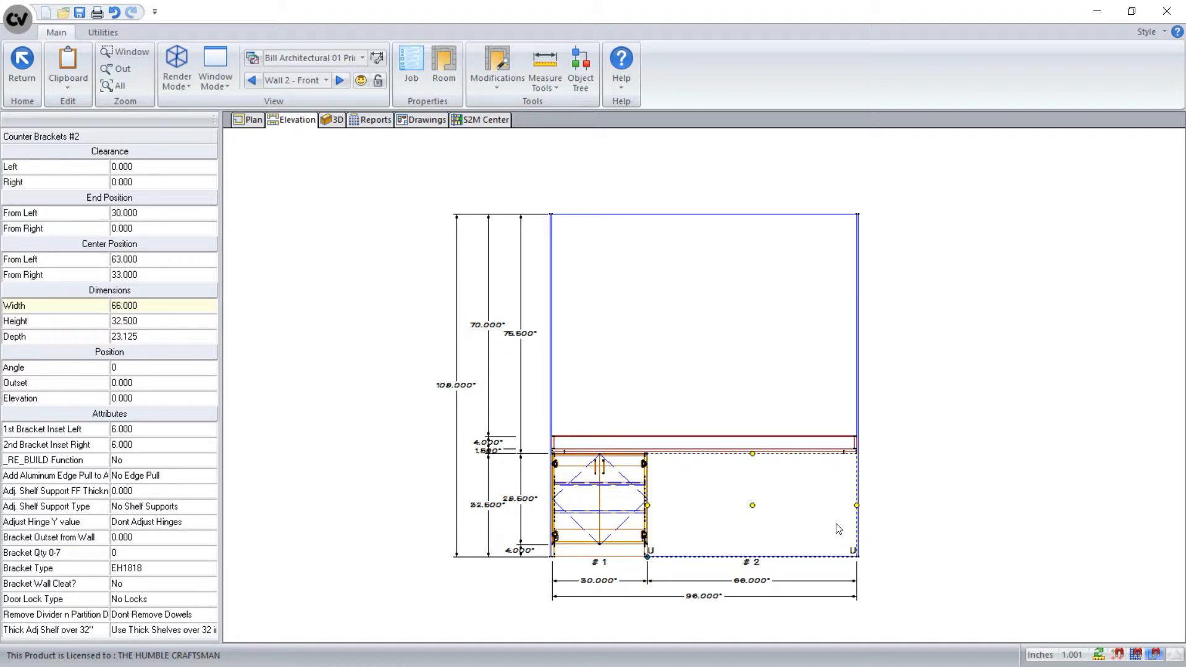
click(175, 555)
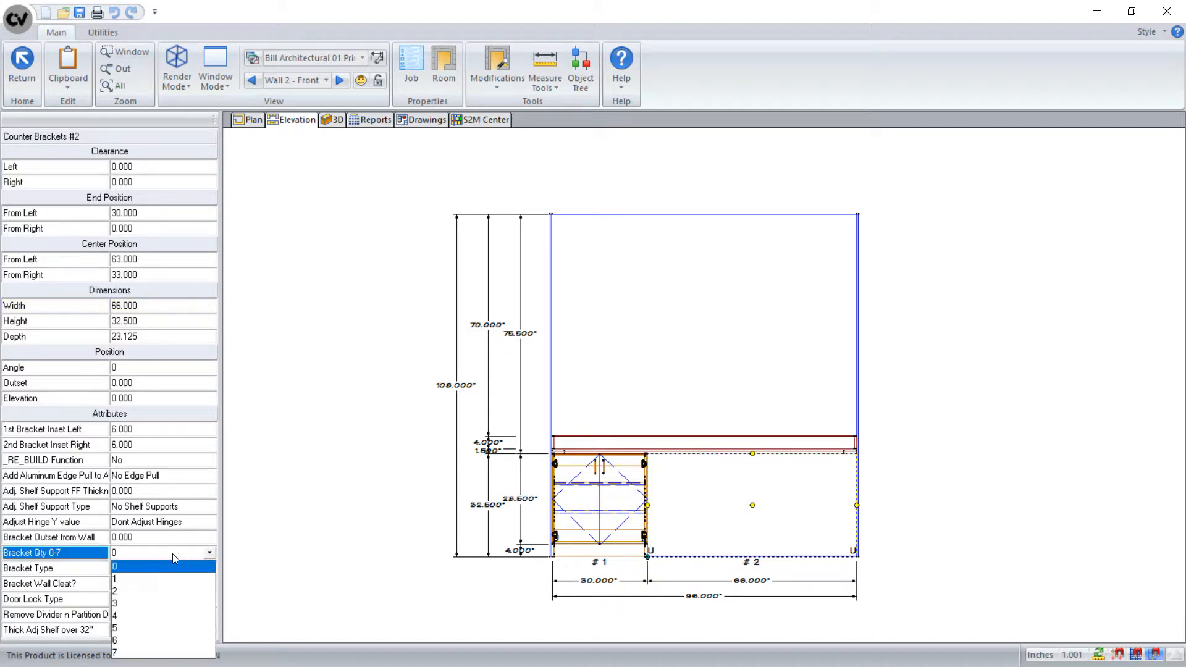
click(142, 607)
click(730, 501)
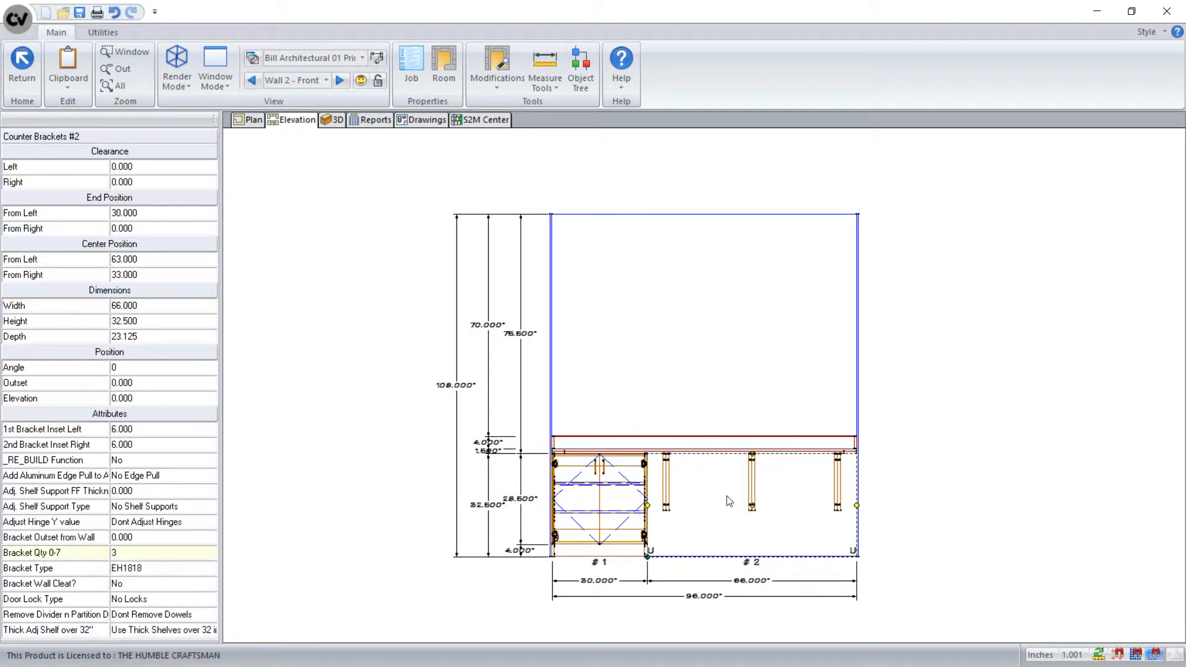
Set the first bracket's left inset to 12 inches to leave more space beside the base cabinet.
click(171, 430)
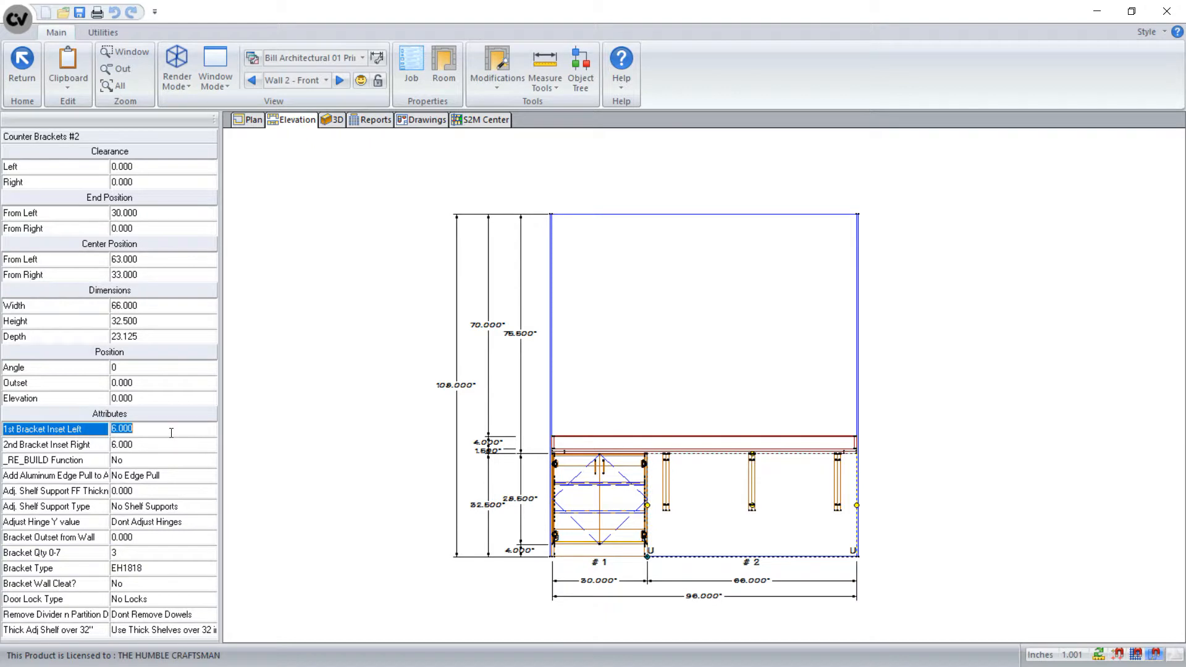
text(12)
key(Return)
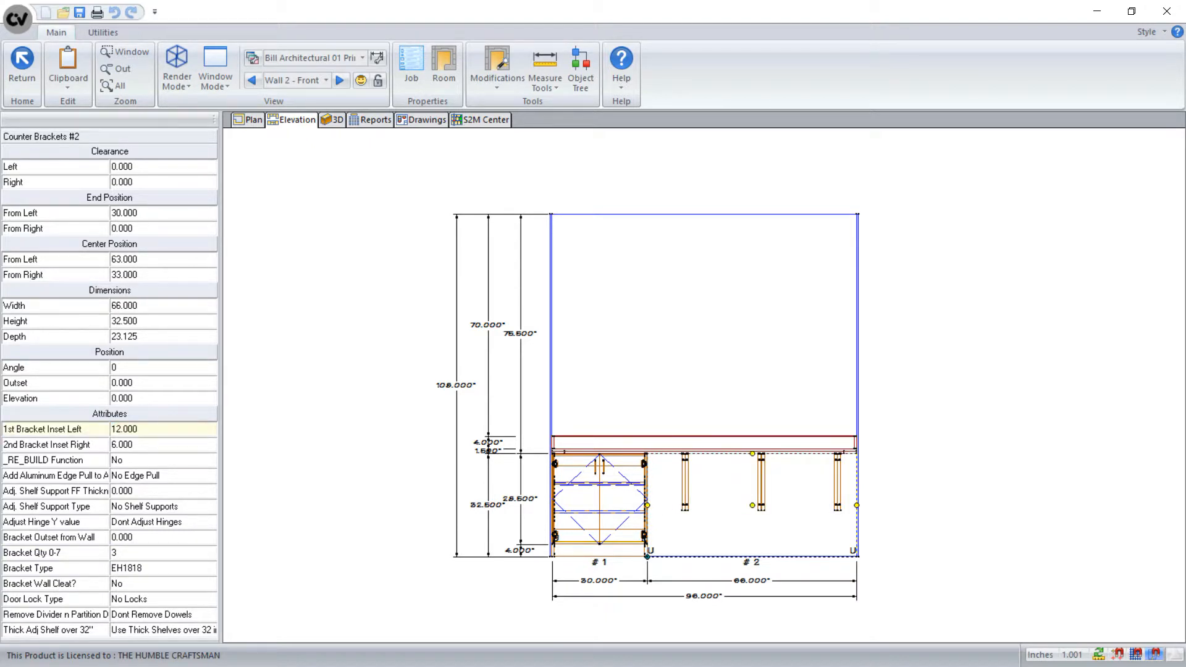
click(916, 493)
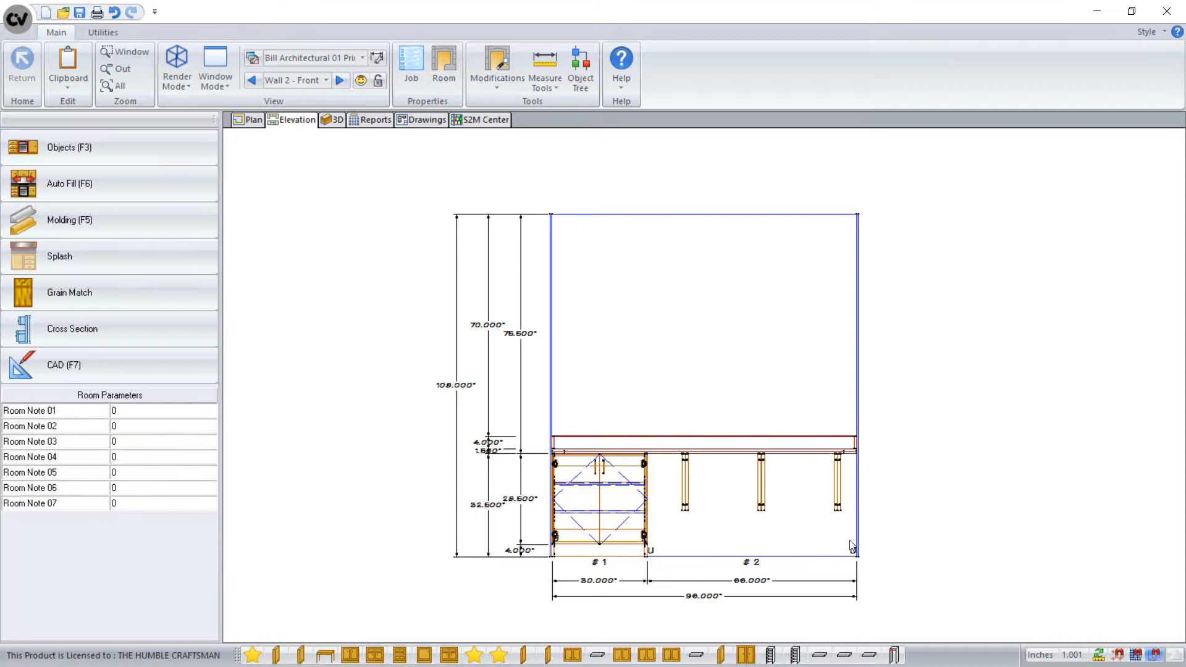
Open the counter brackets object and inspect its brackets in 3D from different angles.
click(729, 508)
double_click(727, 504)
drag(781, 408, 725, 453)
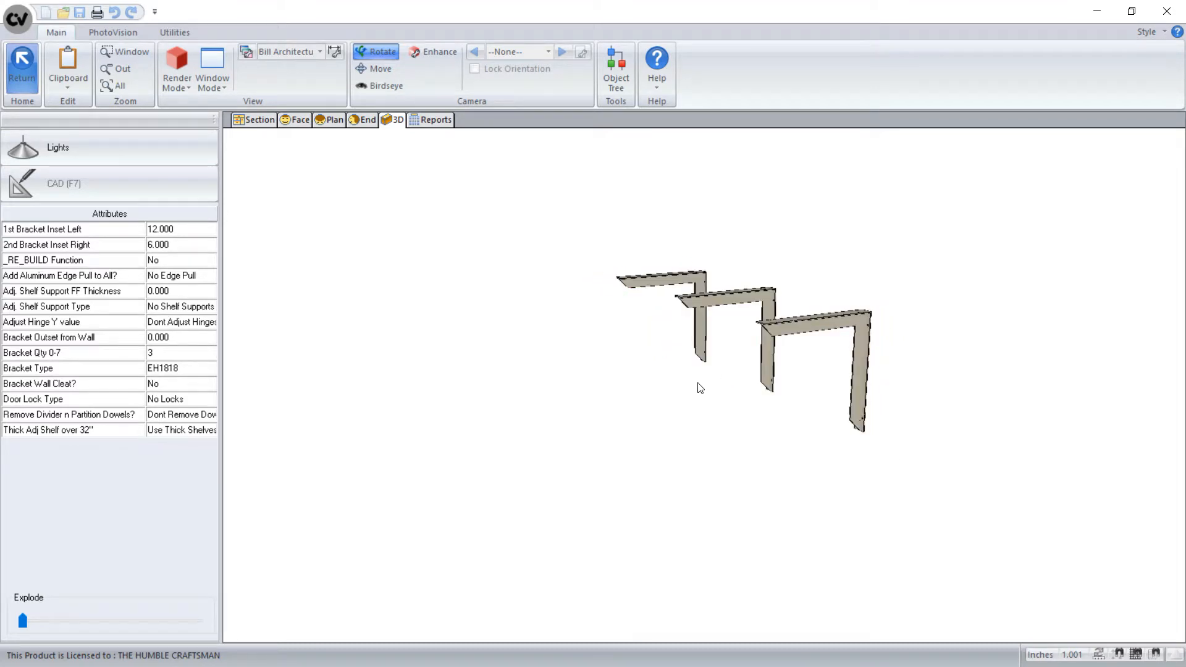
mouse_move(813, 387)
mouse_down()
mouse_move(911, 359)
mouse_move(976, 393)
mouse_up()
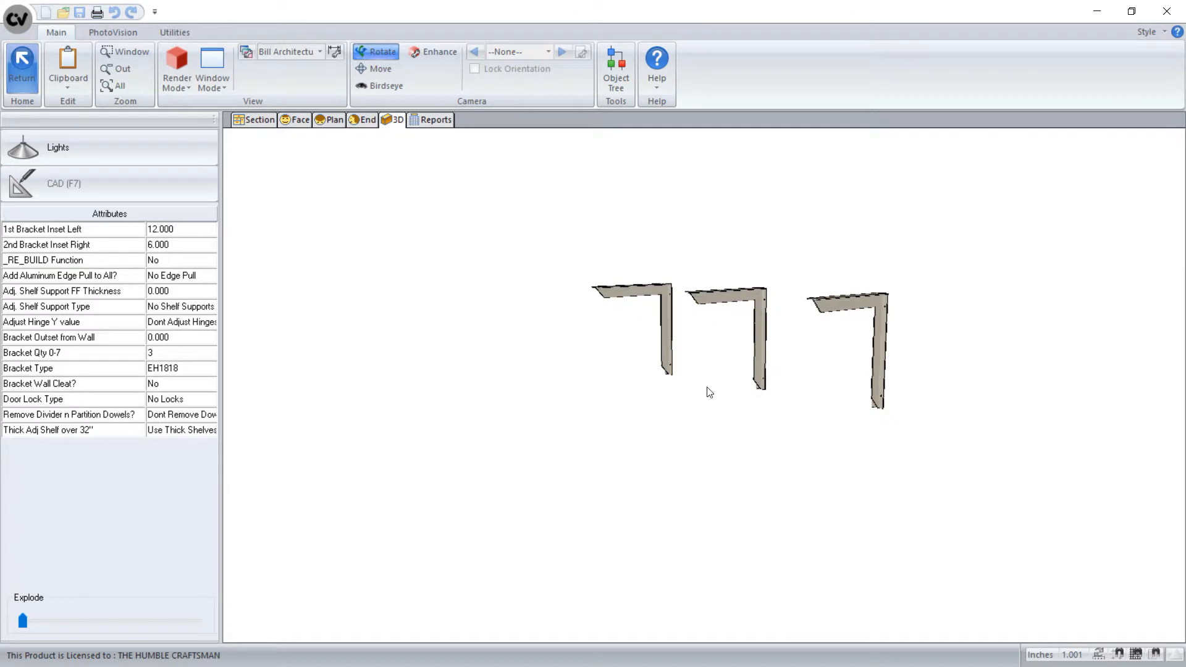
In the end view drawing, shift the CT Supports note slightly with its leader arrow still on the bracket.
click(366, 120)
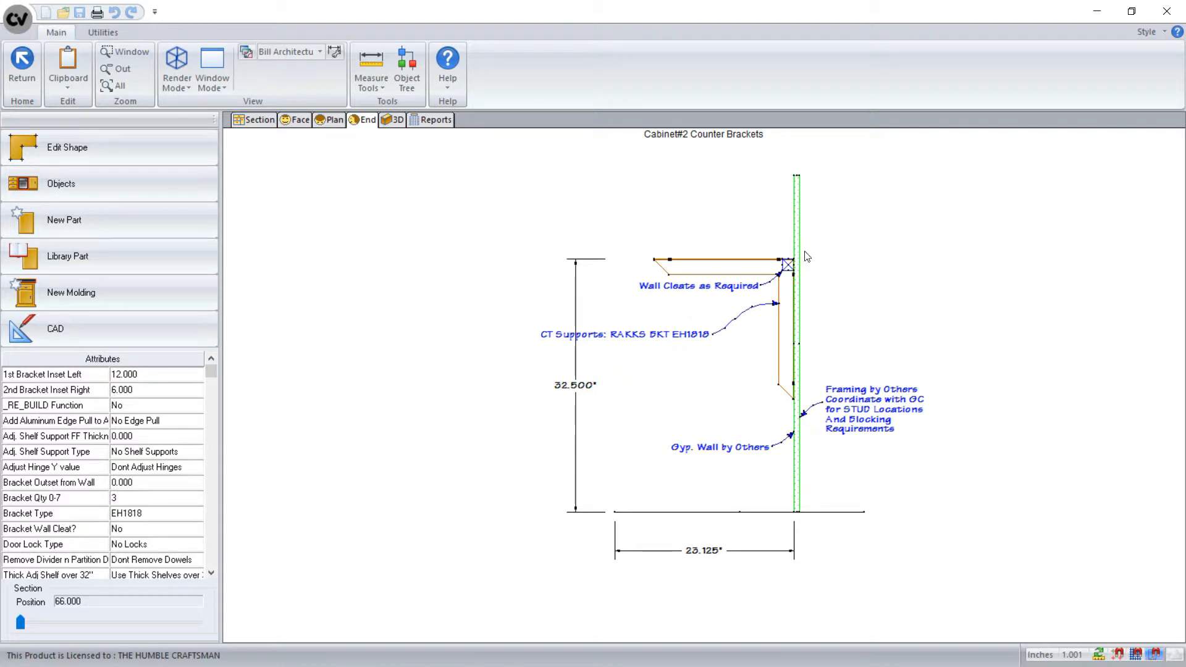
click(173, 332)
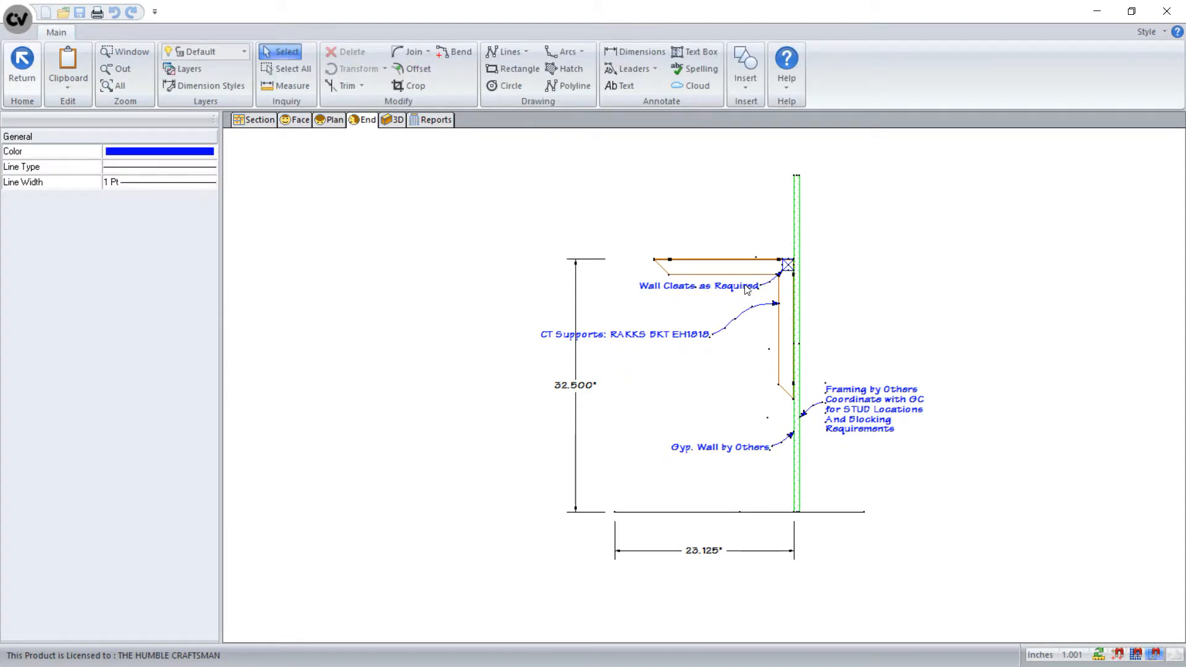
click(746, 284)
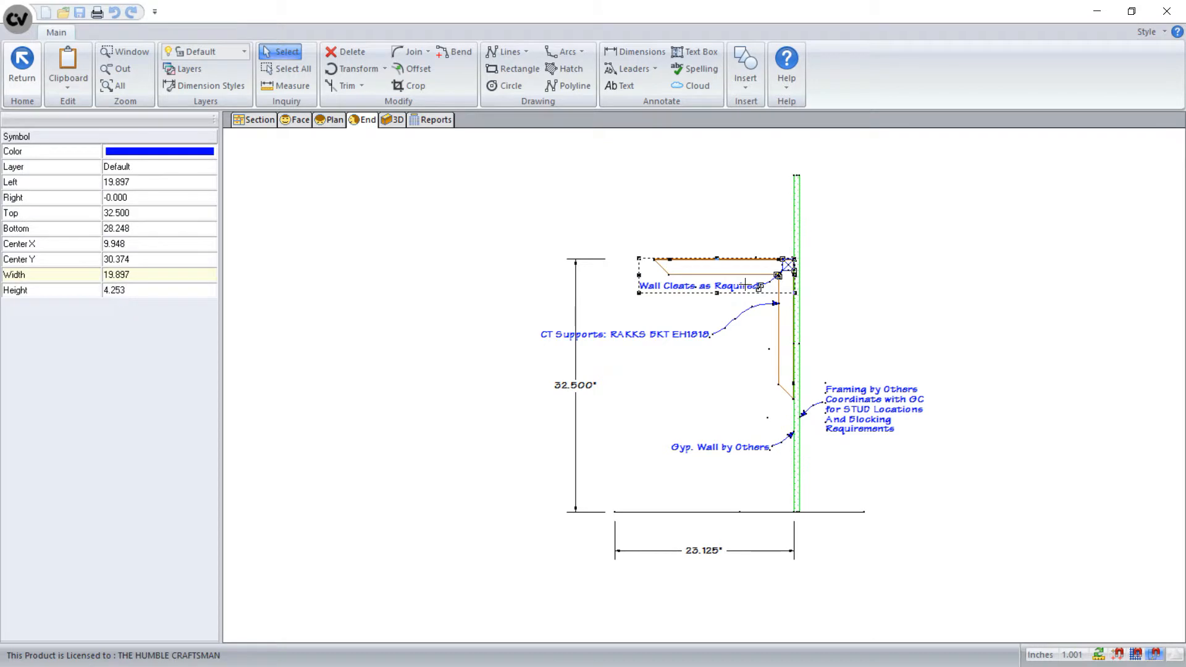
click(643, 341)
drag(710, 336, 755, 334)
click(773, 509)
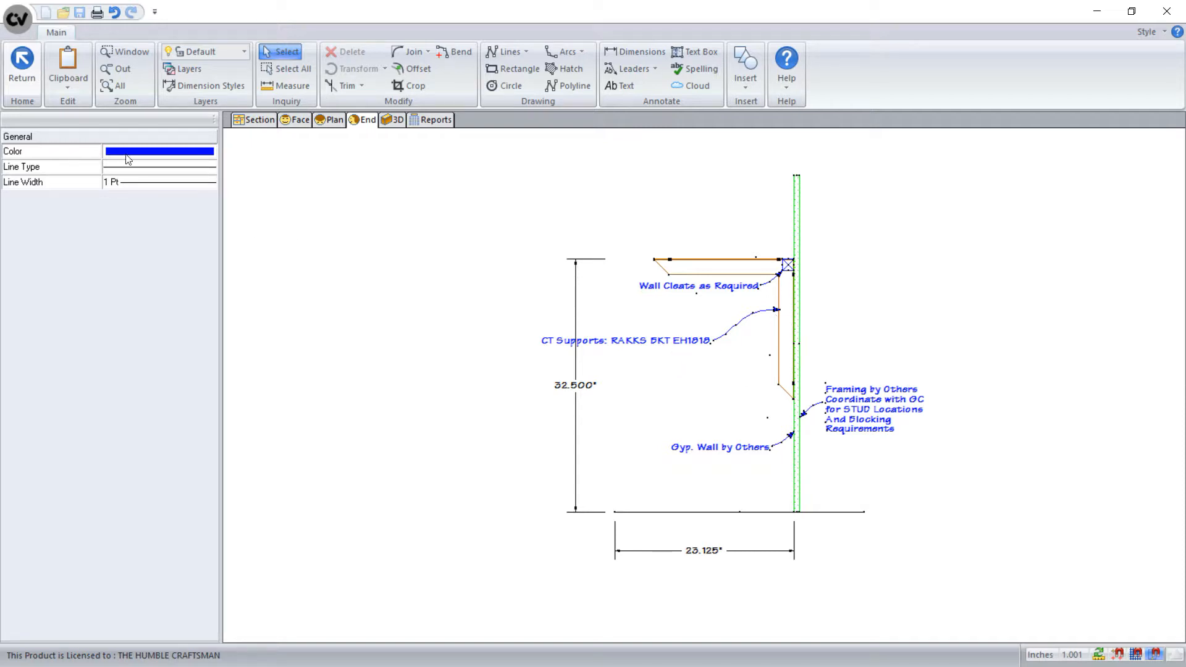
click(27, 64)
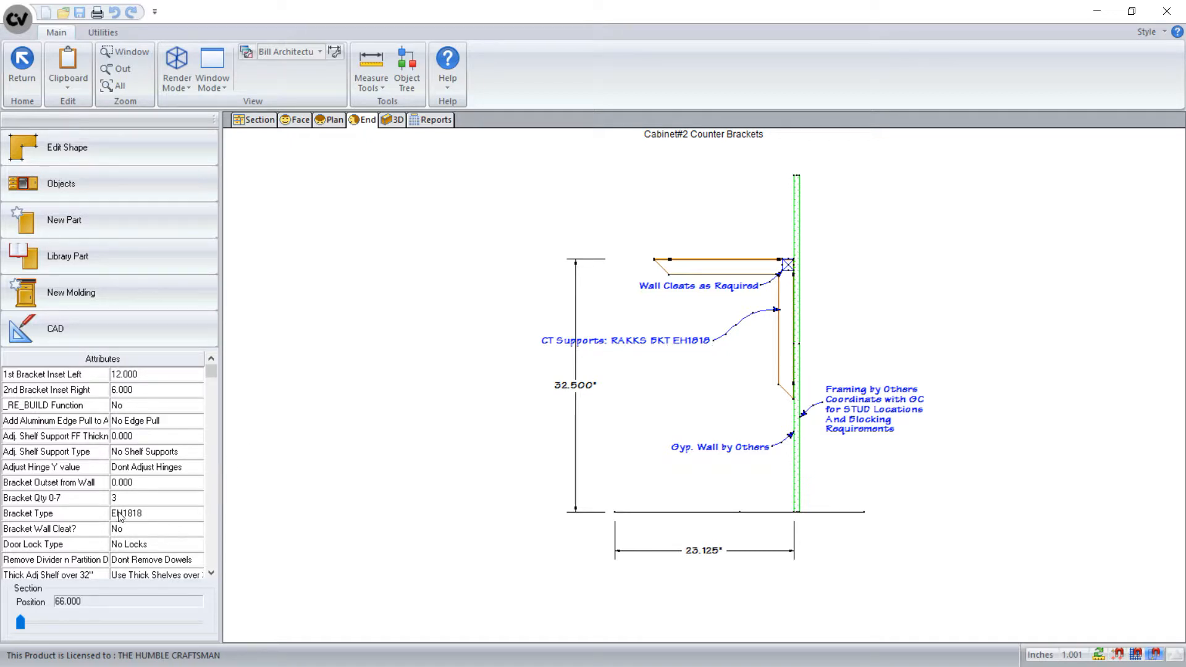
Change the bracket type to EH1818FM and move the CT Supports note until its arrow meets the in-wall bracket.
click(196, 518)
click(197, 517)
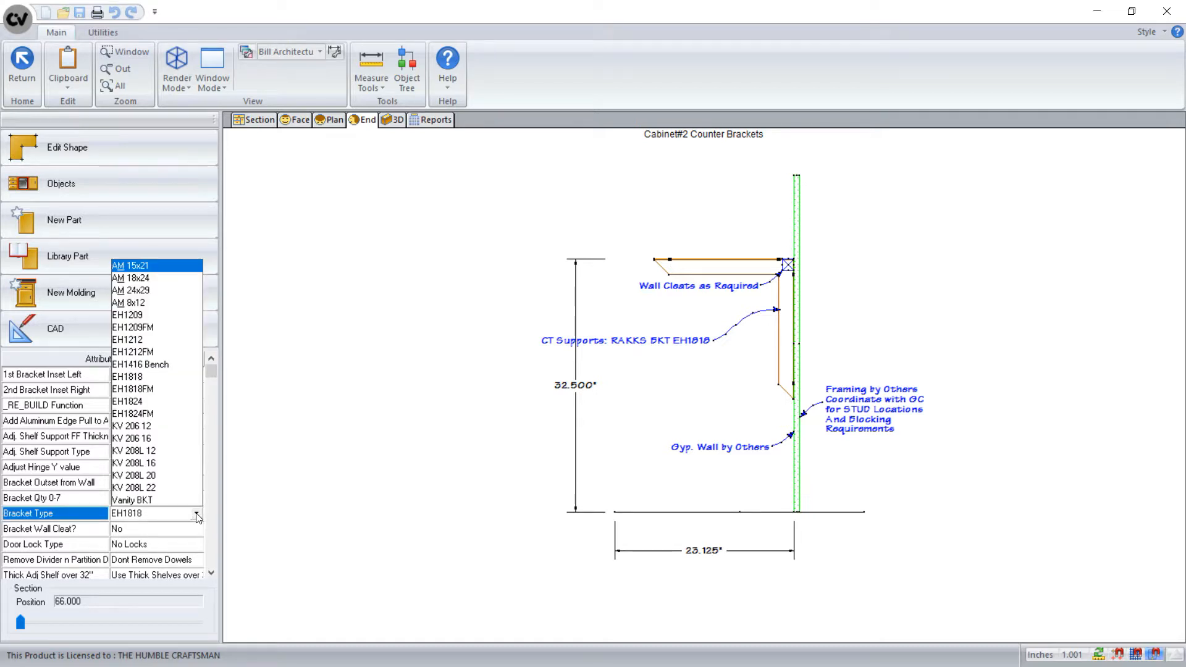
click(133, 389)
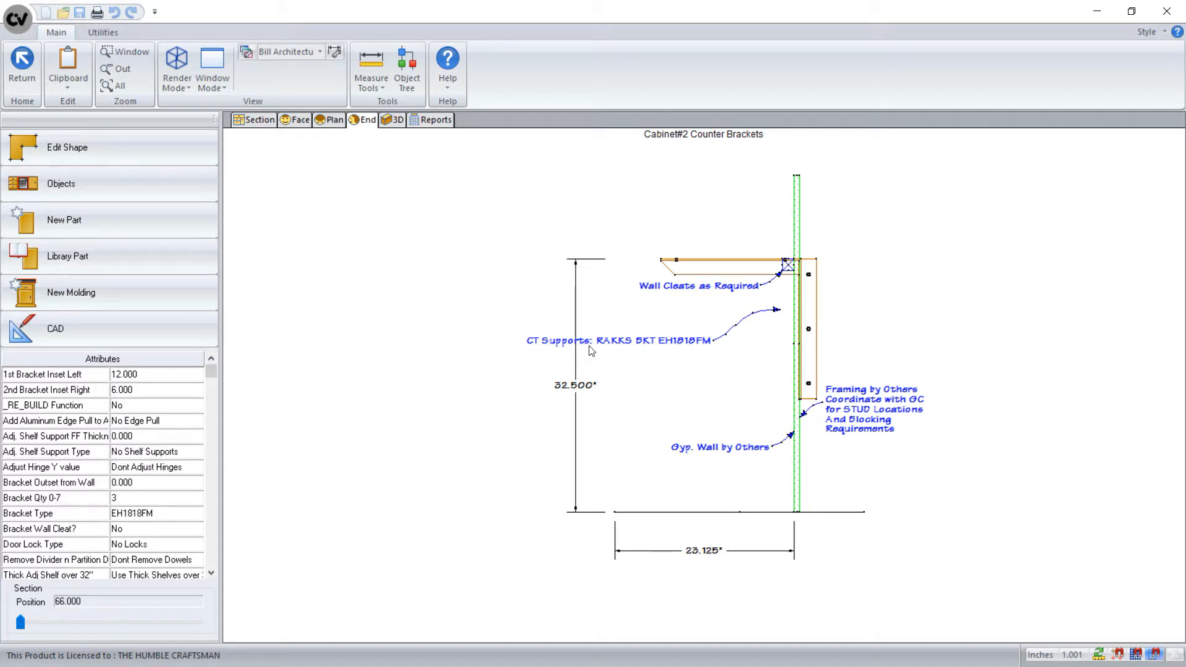
click(143, 341)
click(680, 340)
drag(696, 339, 720, 337)
click(456, 312)
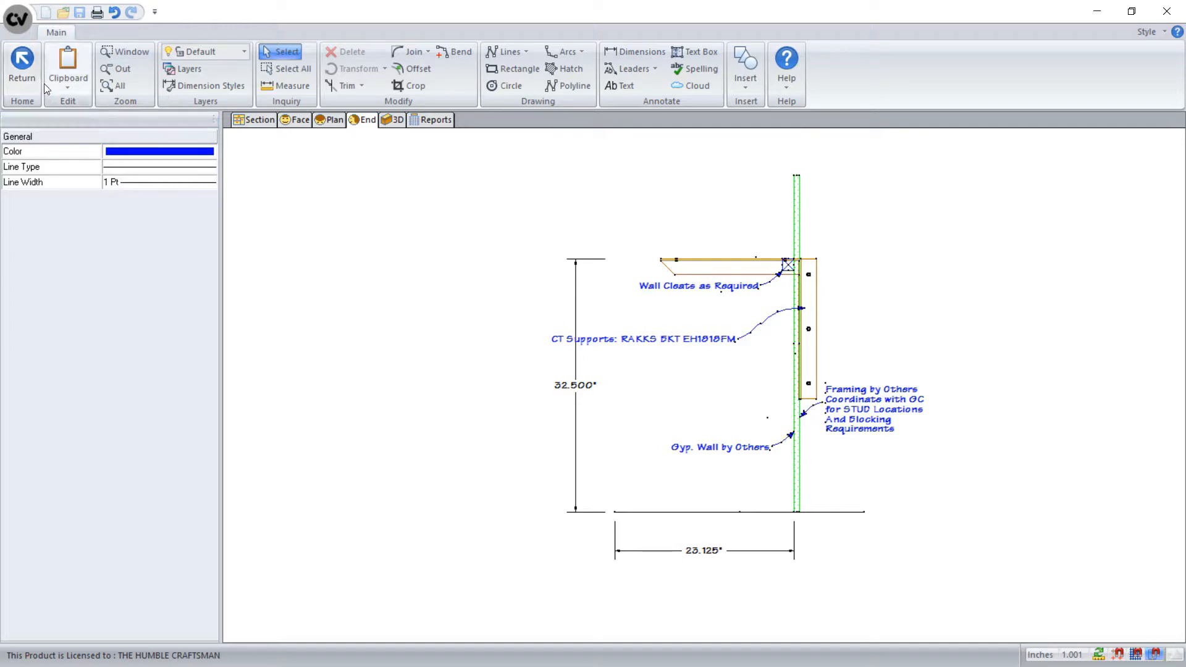
click(22, 65)
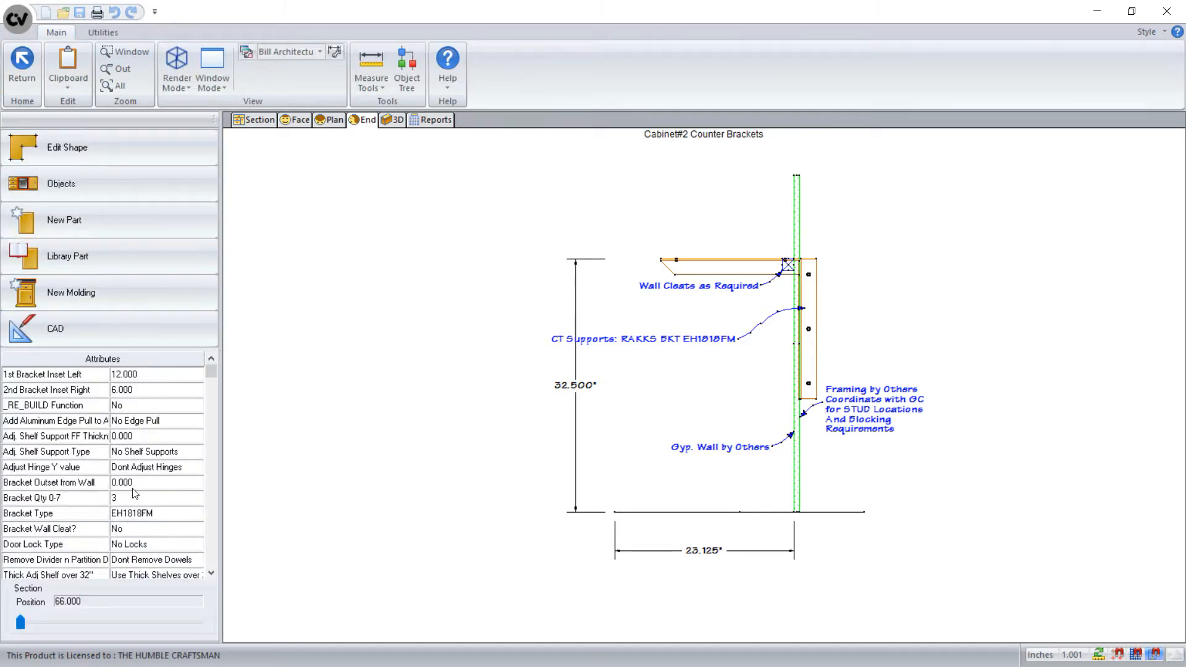
Set the bracket type to AM 15x21 and reposition the CT Supports note so its arrow touches the bracket.
click(171, 515)
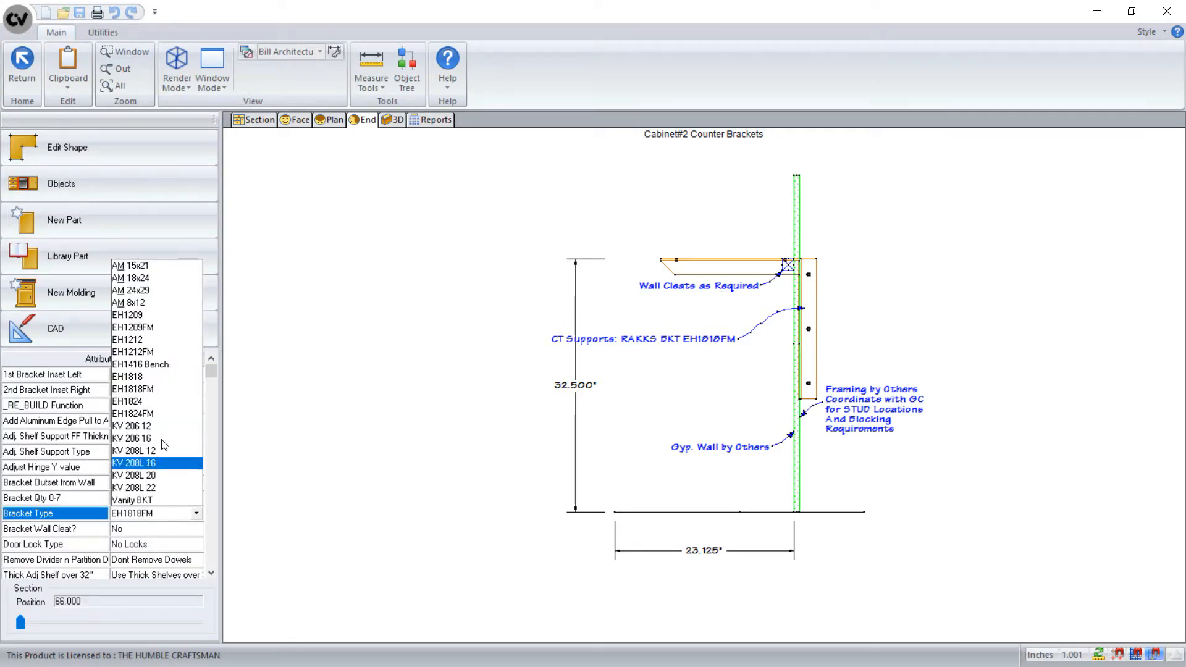
click(149, 267)
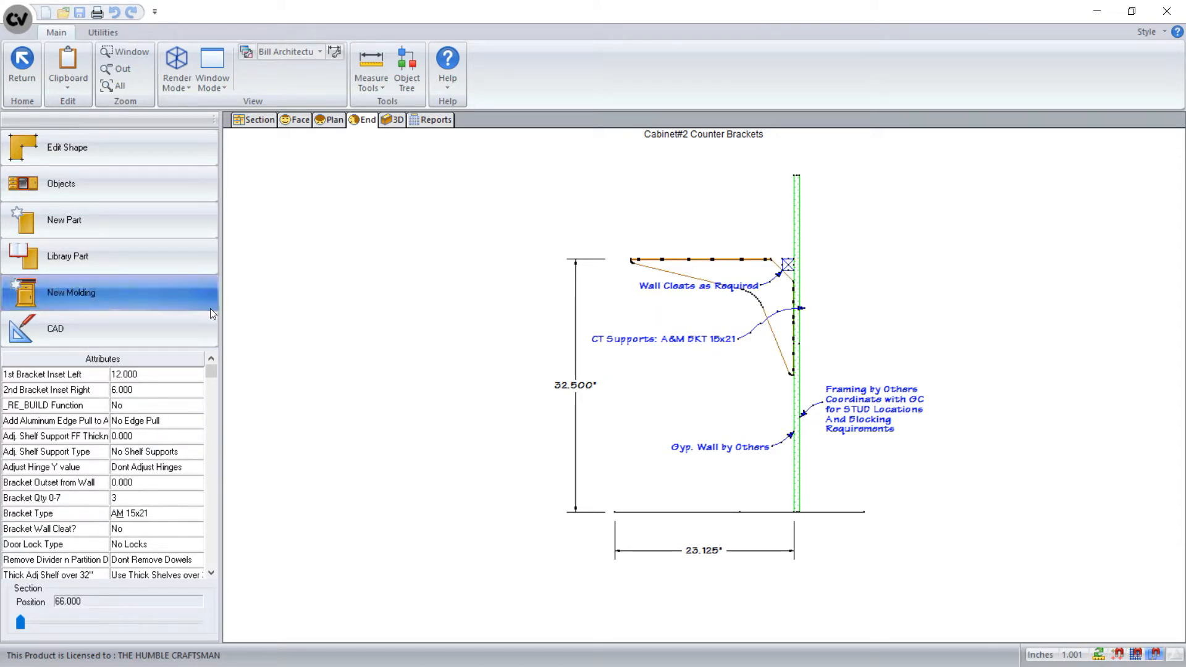
click(203, 339)
drag(678, 342, 642, 347)
click(460, 324)
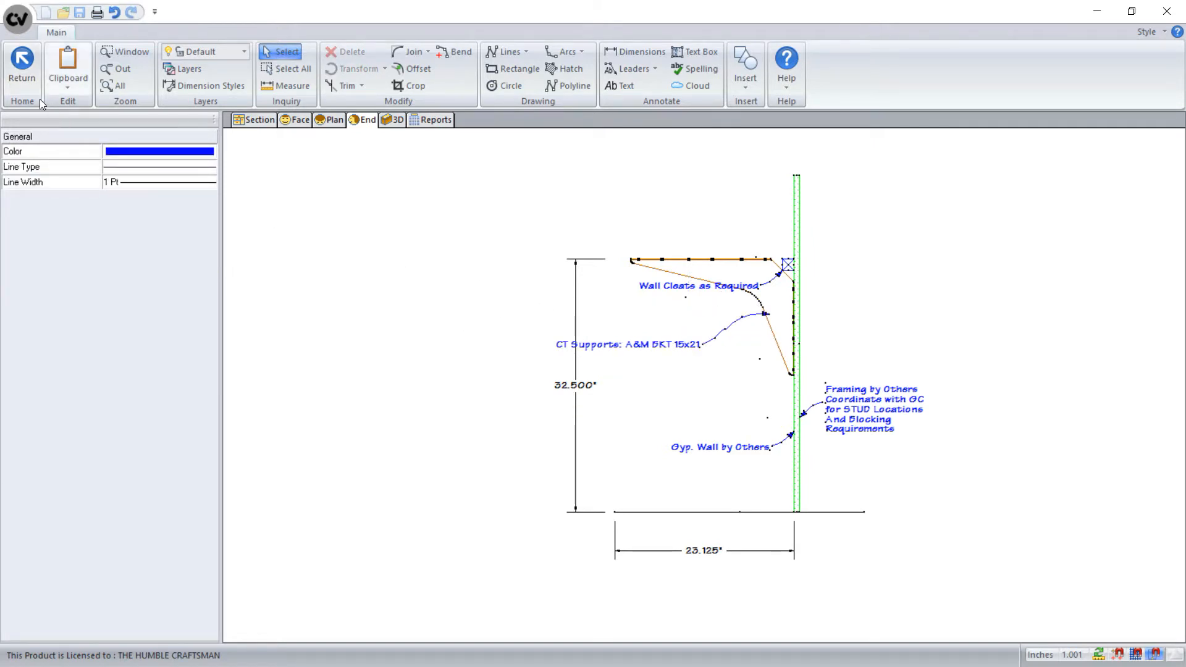
click(21, 65)
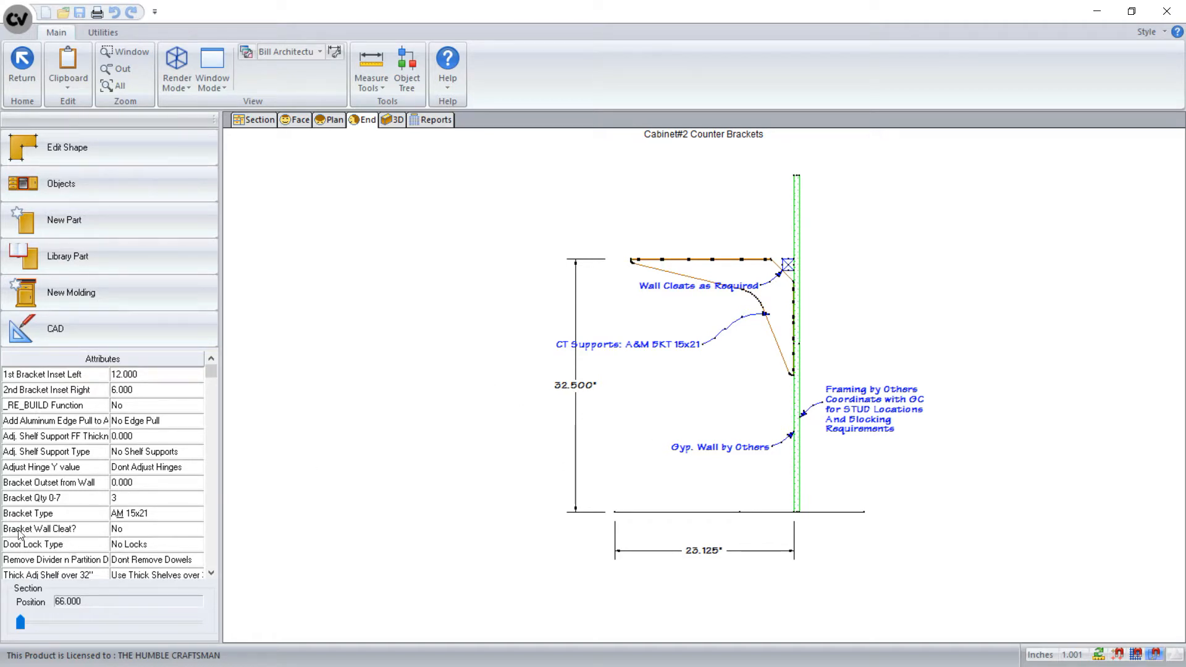
Enable the wall cleat behind the brackets and set the cleat length to 16 inches.
click(163, 530)
click(131, 555)
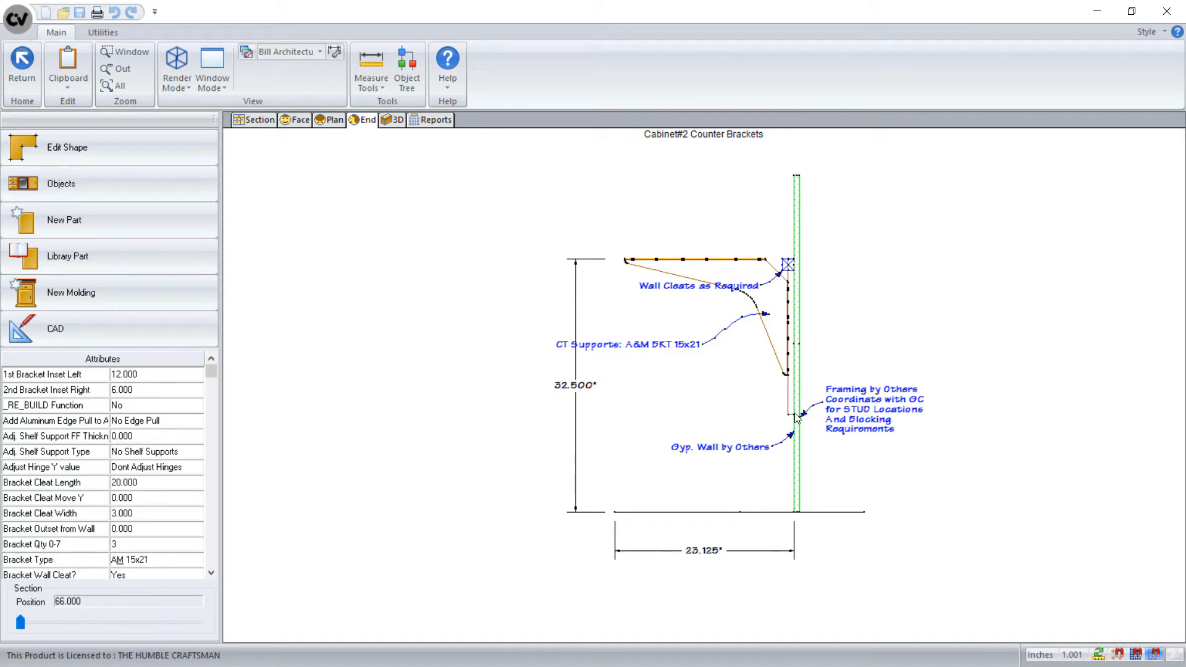
click(152, 484)
text(16)
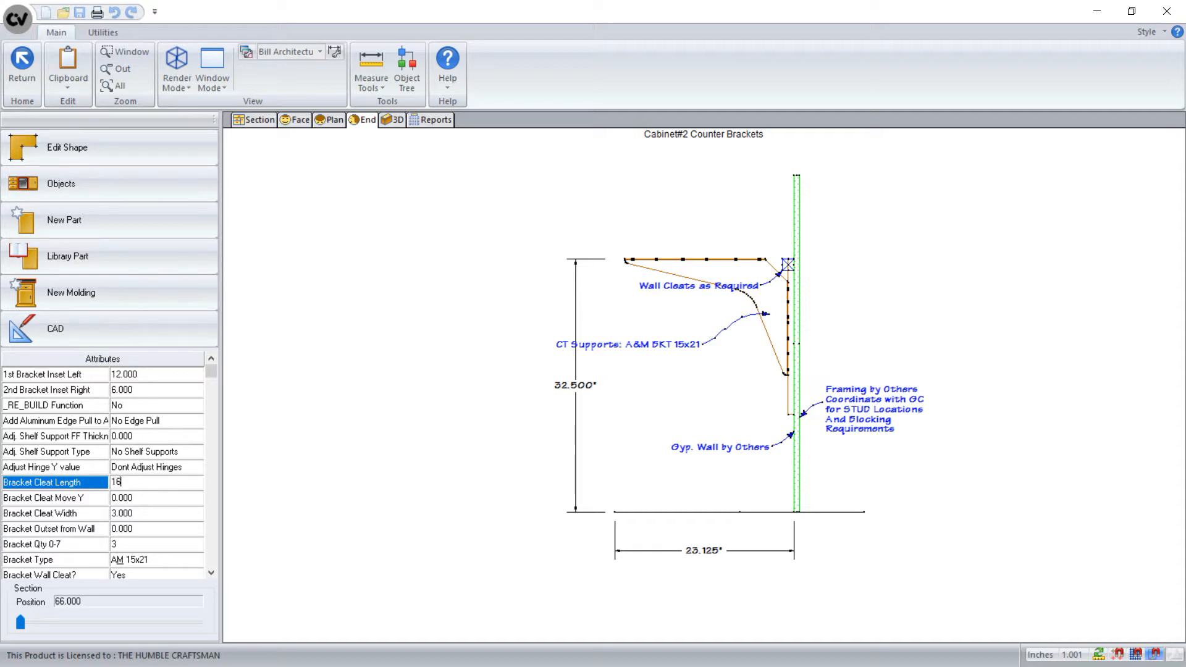
key(Return)
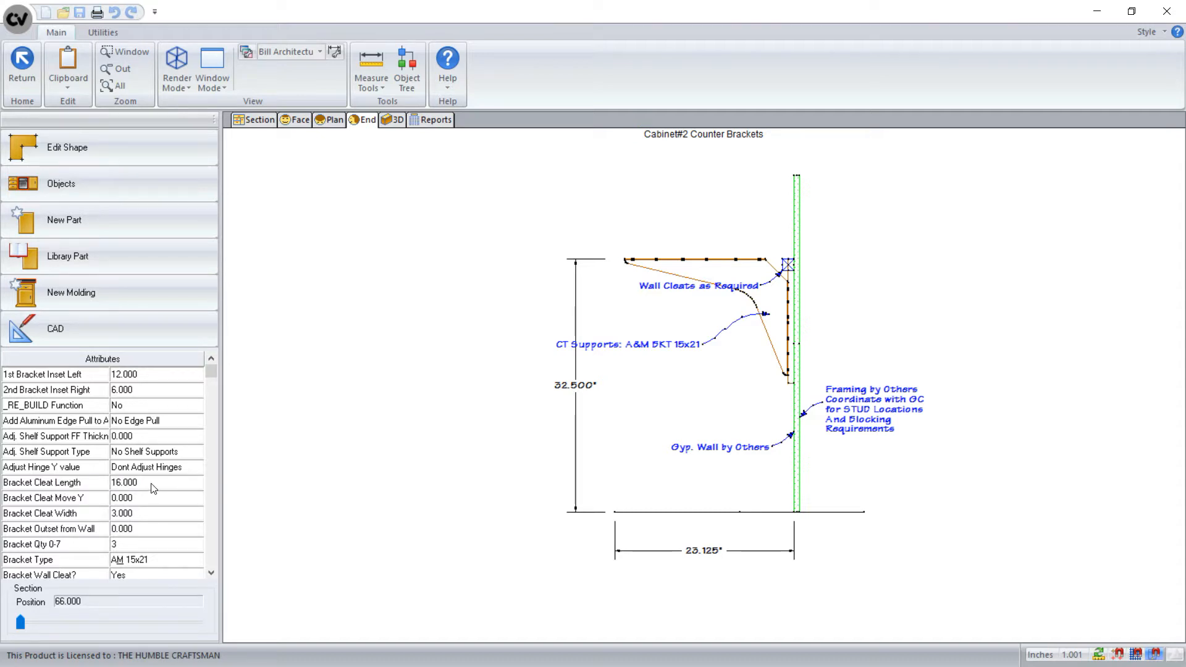
Inspect the brackets with their wall cleats in the object's 3D view and return to the wall elevation.
click(393, 122)
mouse_move(855, 403)
mouse_down()
mouse_move(990, 456)
mouse_move(753, 443)
mouse_up()
click(25, 67)
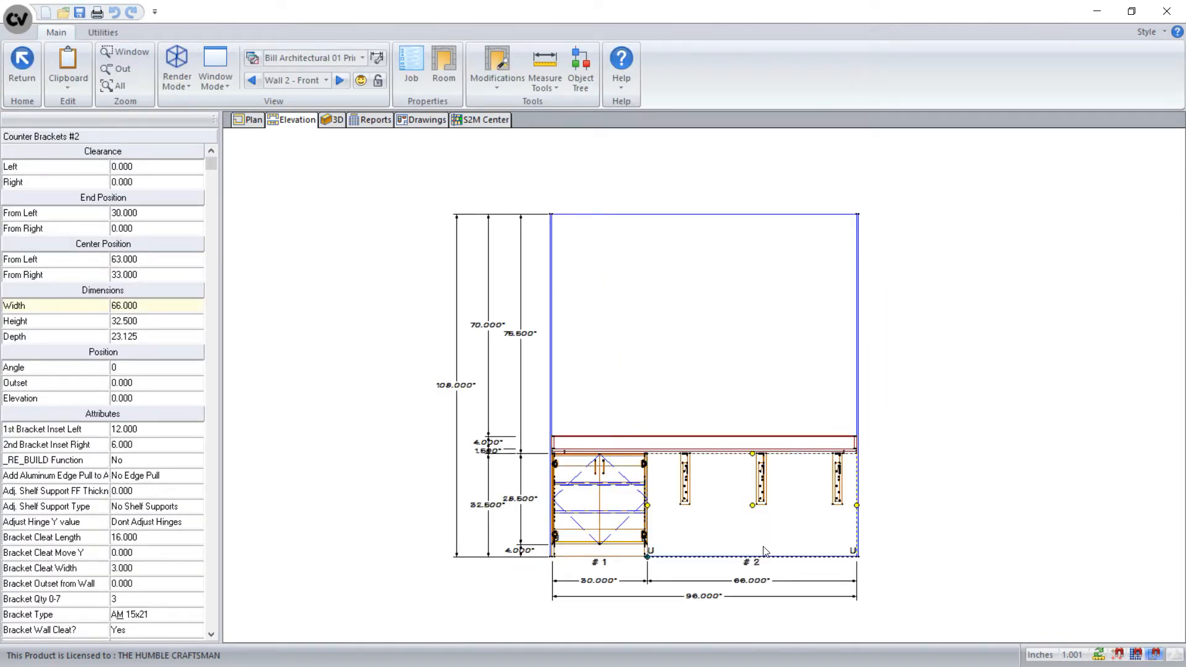
Set the bracket cleat width to 5 inches for the counter brackets object in the wall elevation.
scroll(757, 549, up, 2)
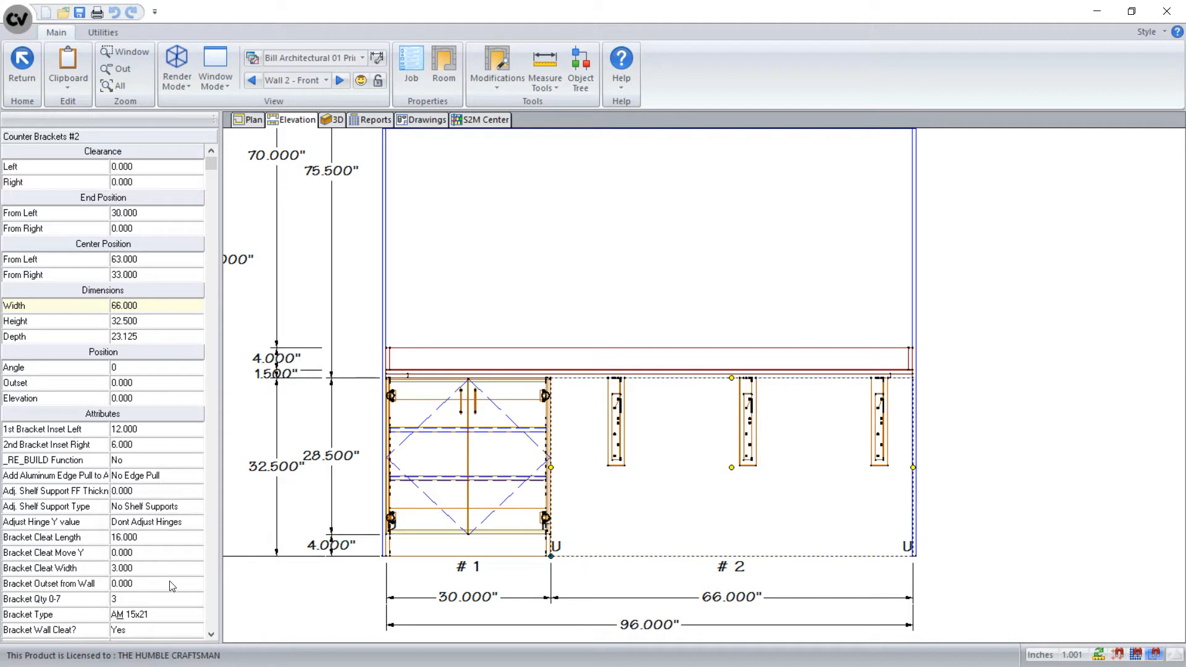
click(149, 570)
text(5)
key(Return)
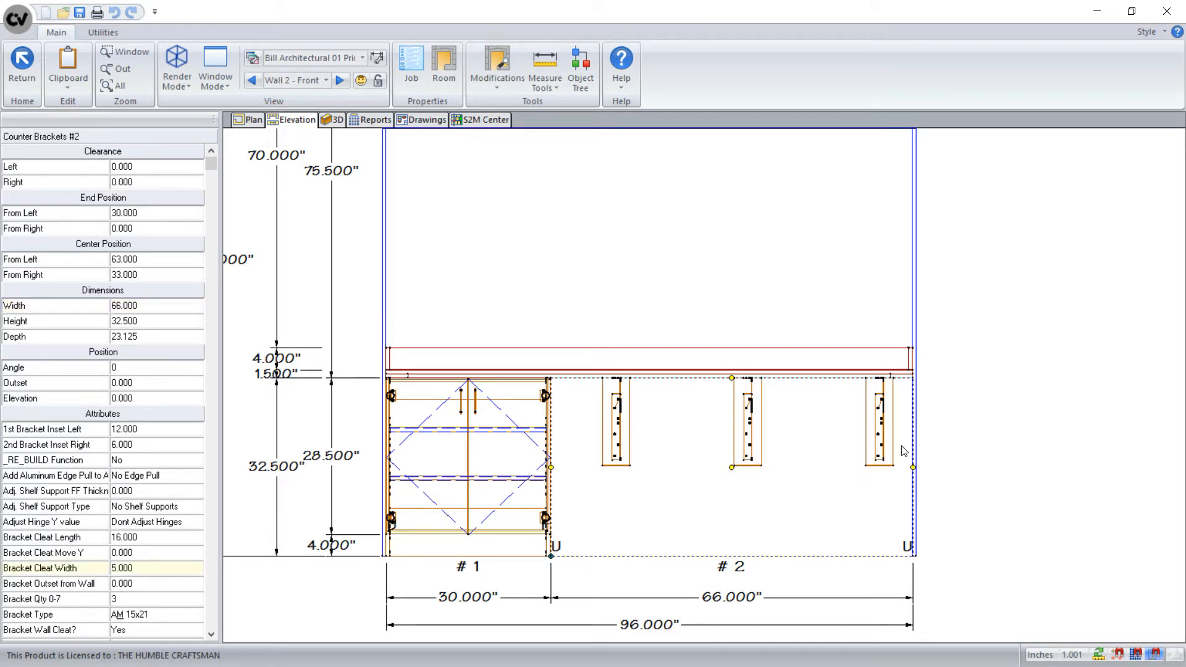
click(992, 465)
scroll(753, 324, down, 1)
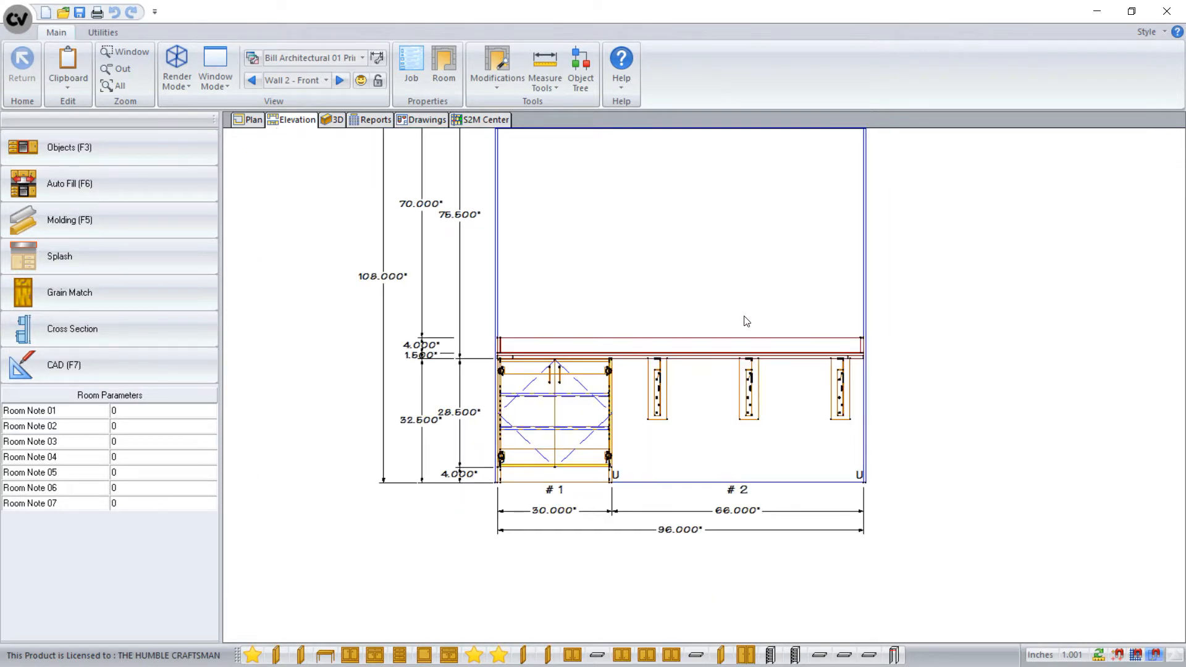
Check the brackets and cleats beneath the countertop in the room's 3D view from a low angle.
click(334, 120)
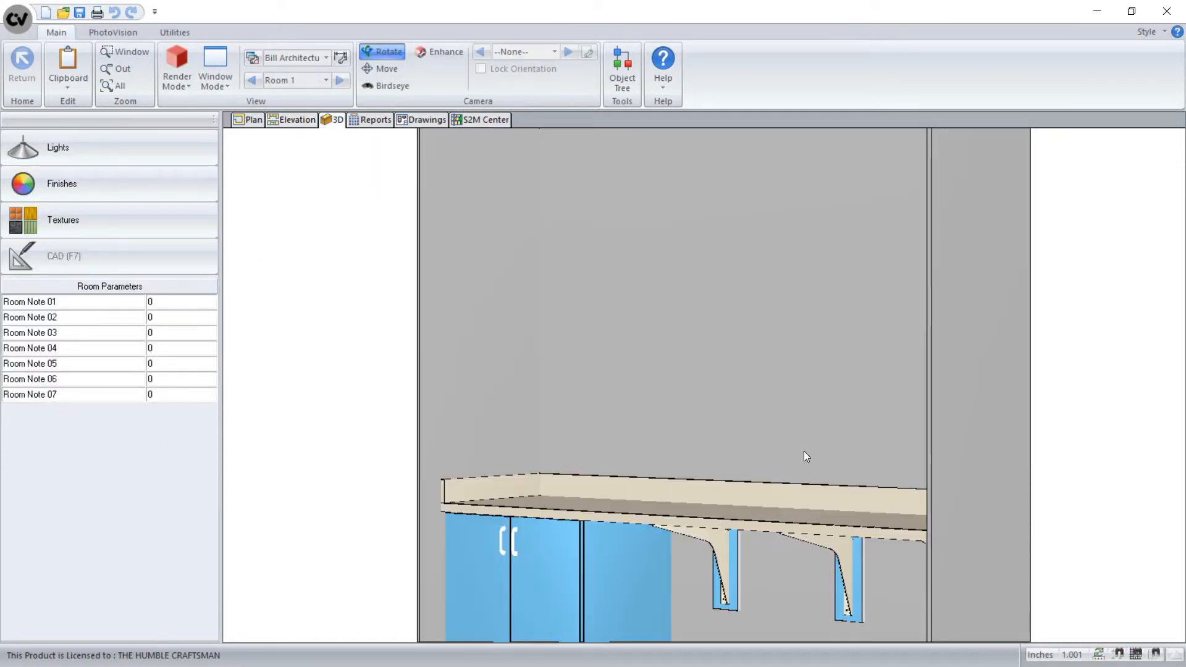
scroll(686, 339, down, 3)
drag(686, 339, 783, 506)
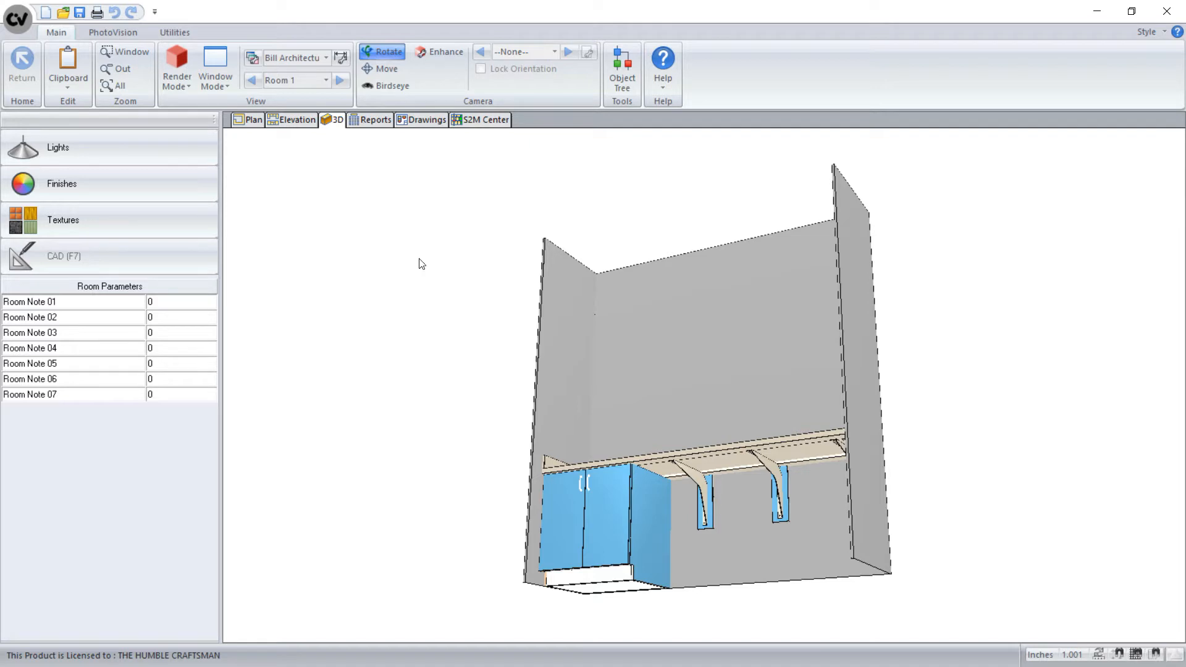
Review the counter brackets' end view and parts report, including the Counter Bracket entry, and return to the wall elevation.
click(295, 121)
click(686, 397)
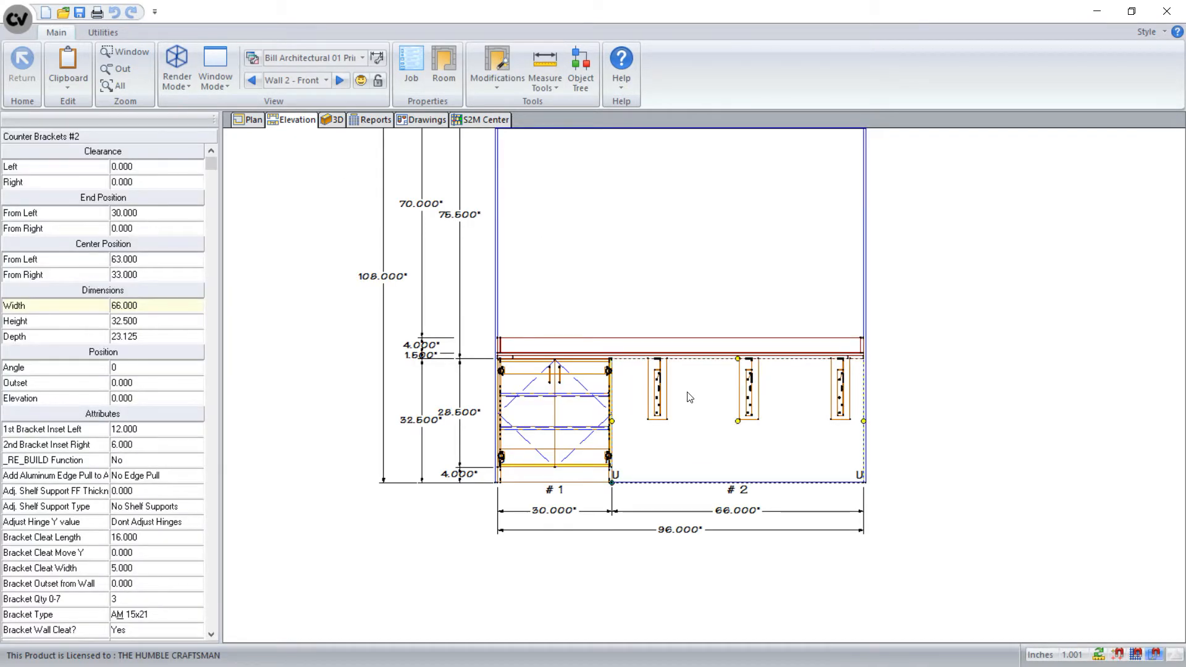
double_click(695, 400)
click(369, 121)
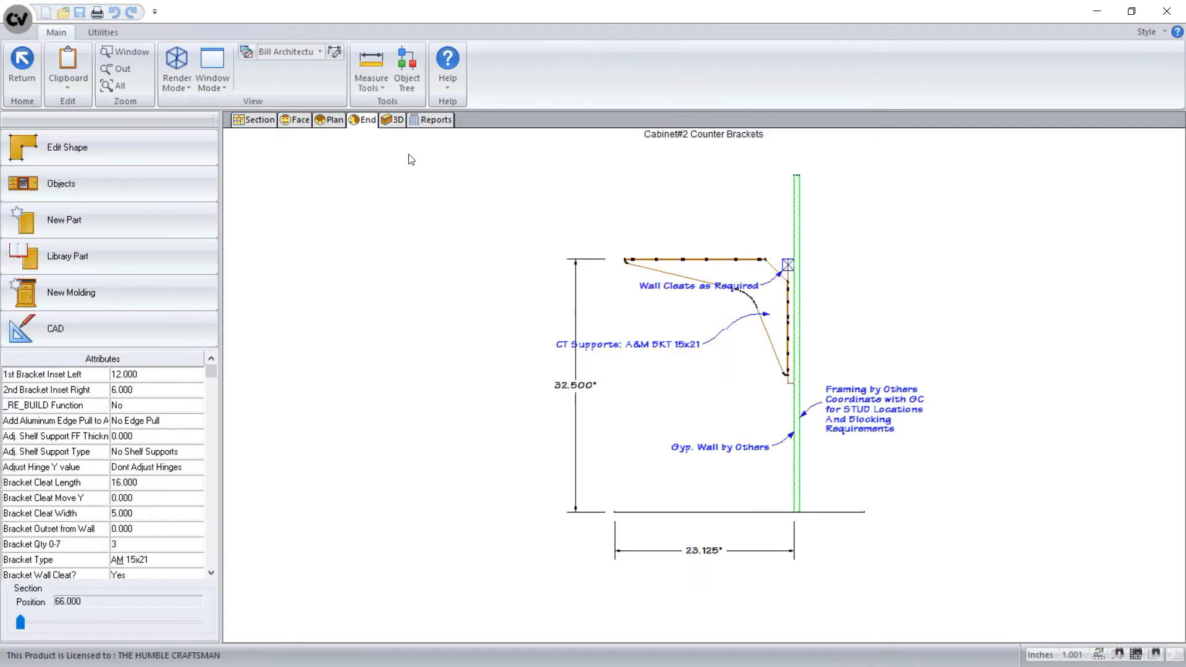
click(430, 121)
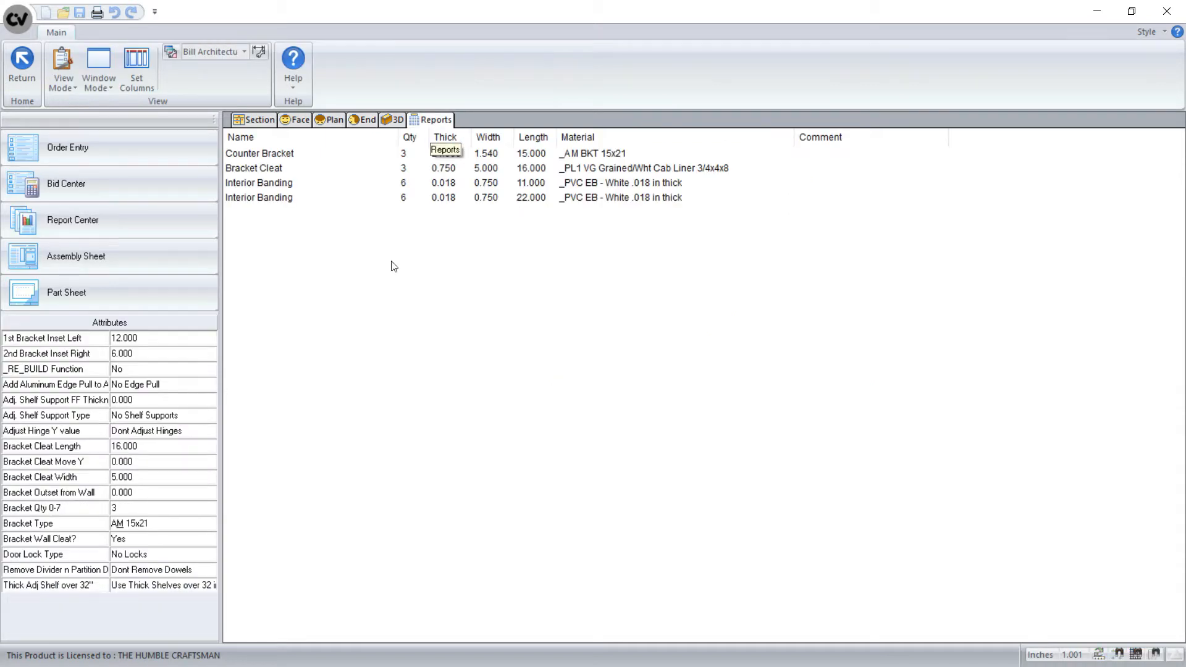
click(251, 158)
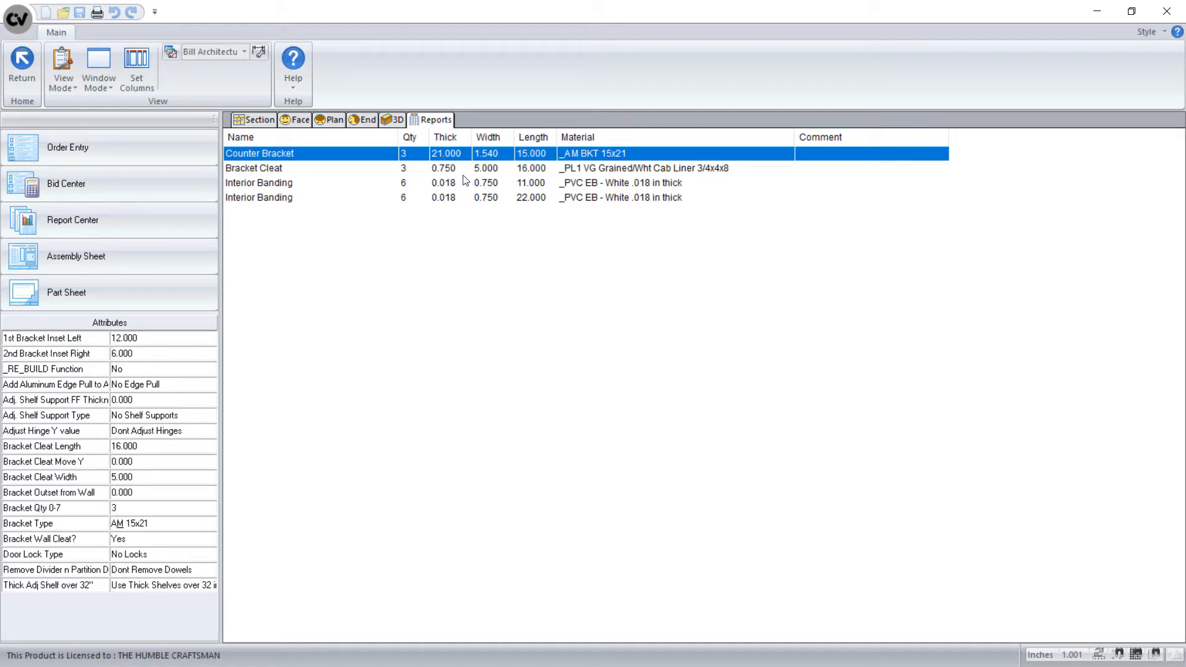
click(22, 62)
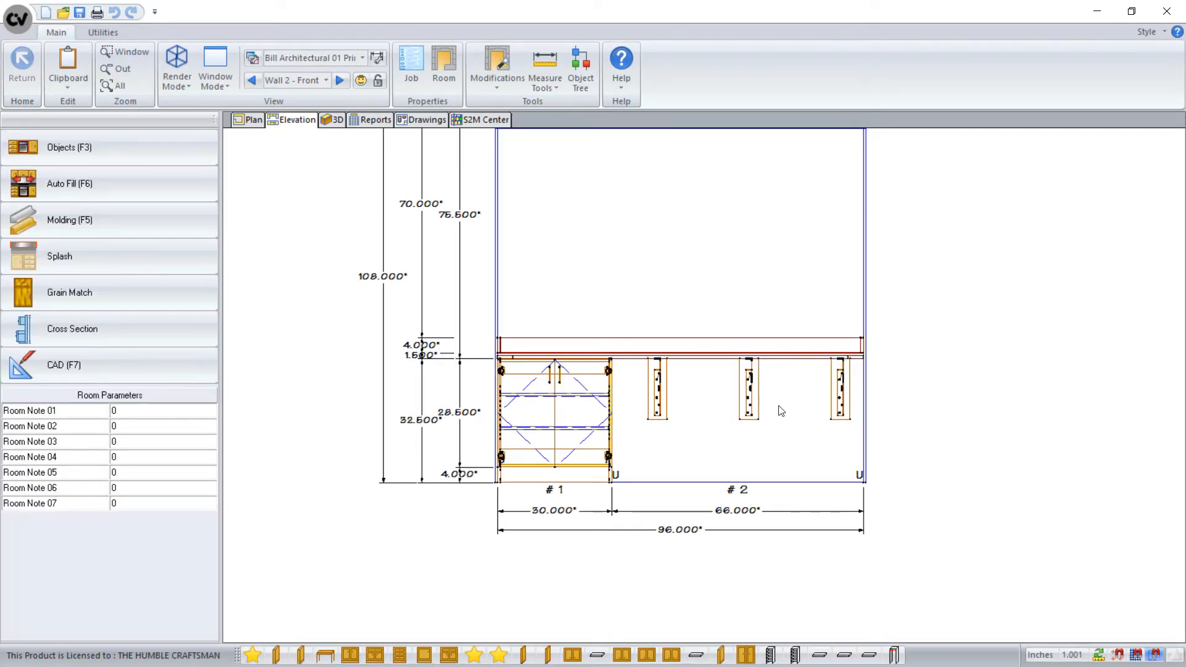
click(712, 403)
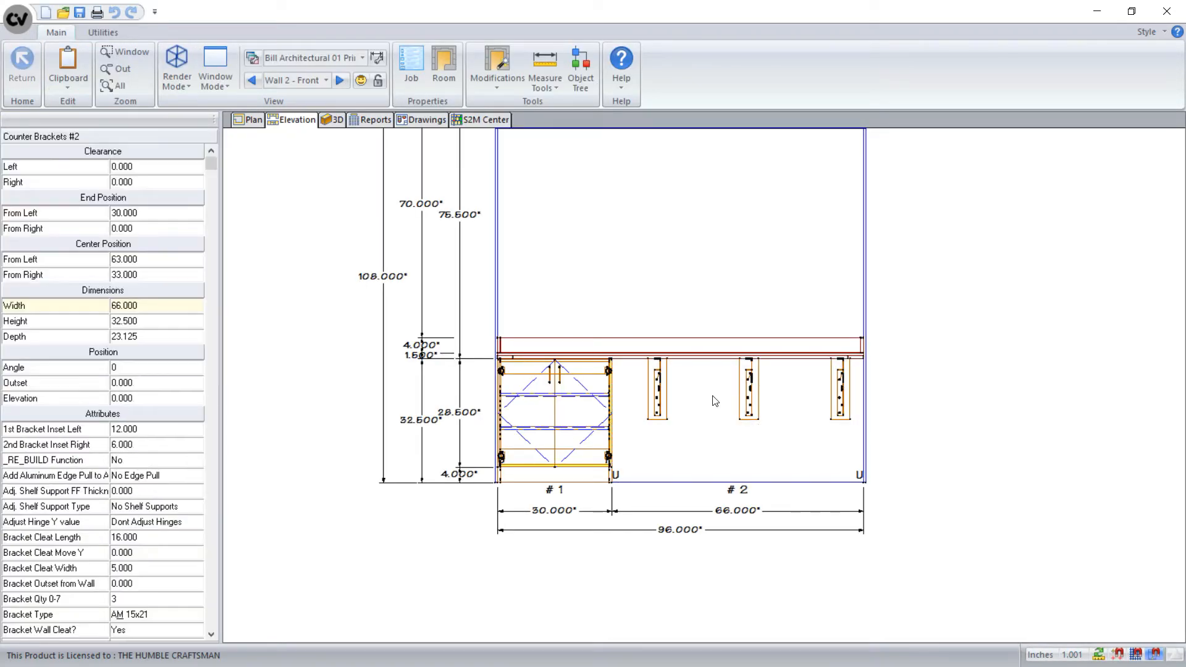
click(189, 617)
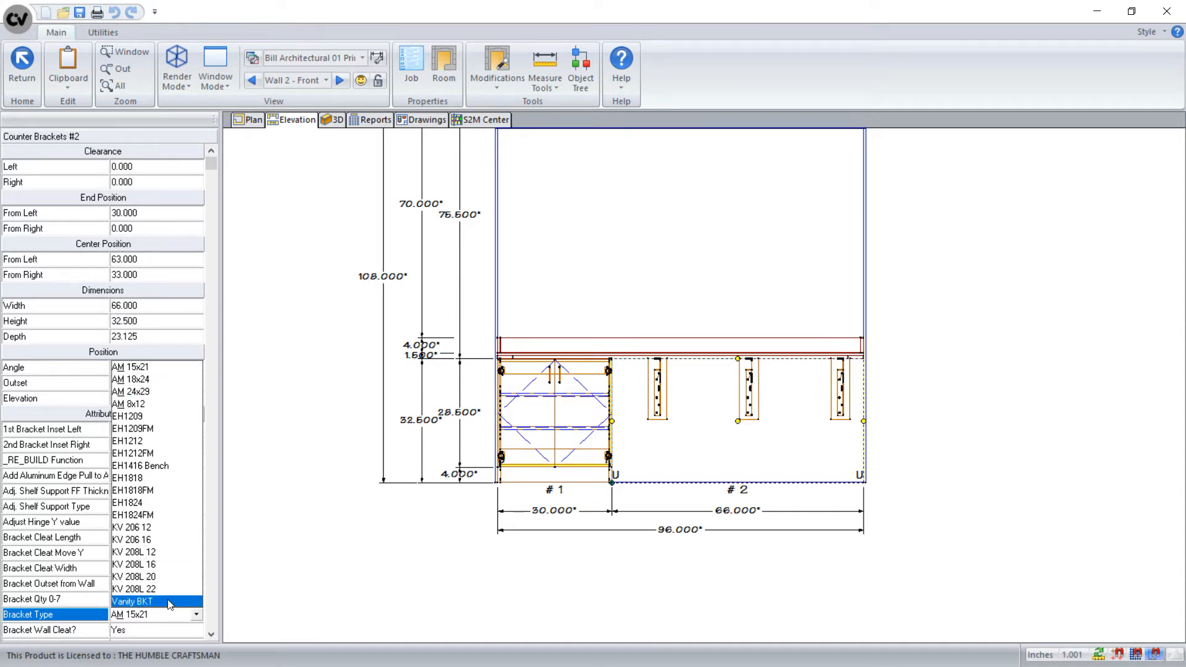
click(345, 429)
Delete the base cabinet and the counter brackets object from the room plan, keeping the countertop.
click(248, 122)
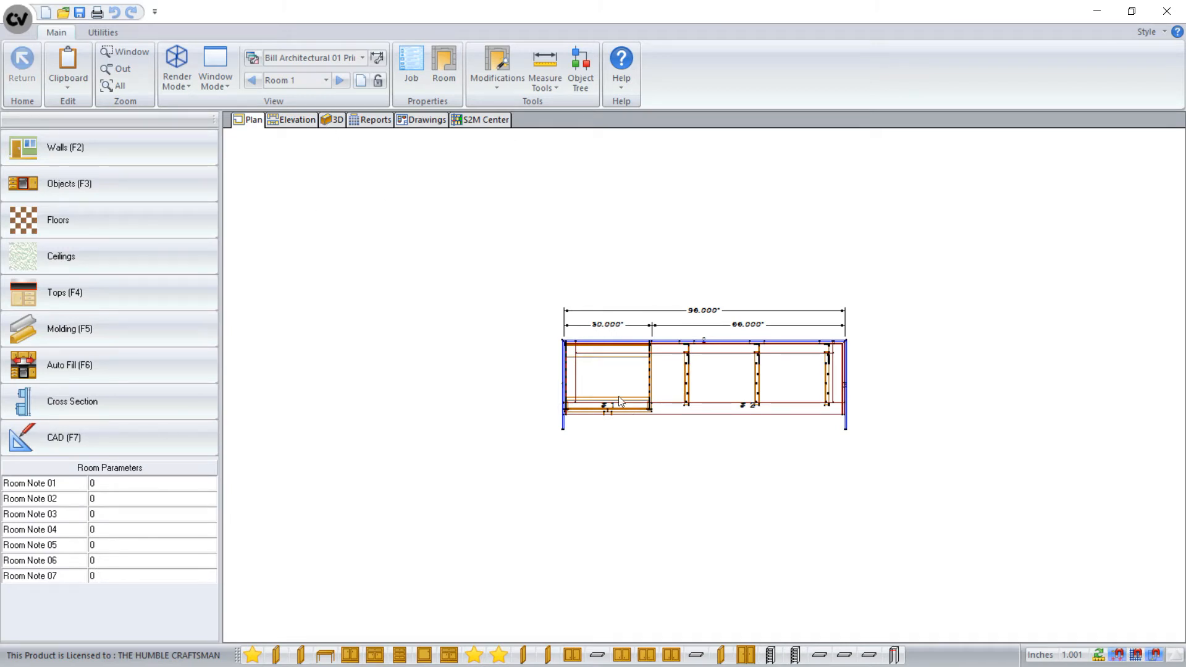
click(613, 391)
key(Delete)
click(731, 396)
key(Delete)
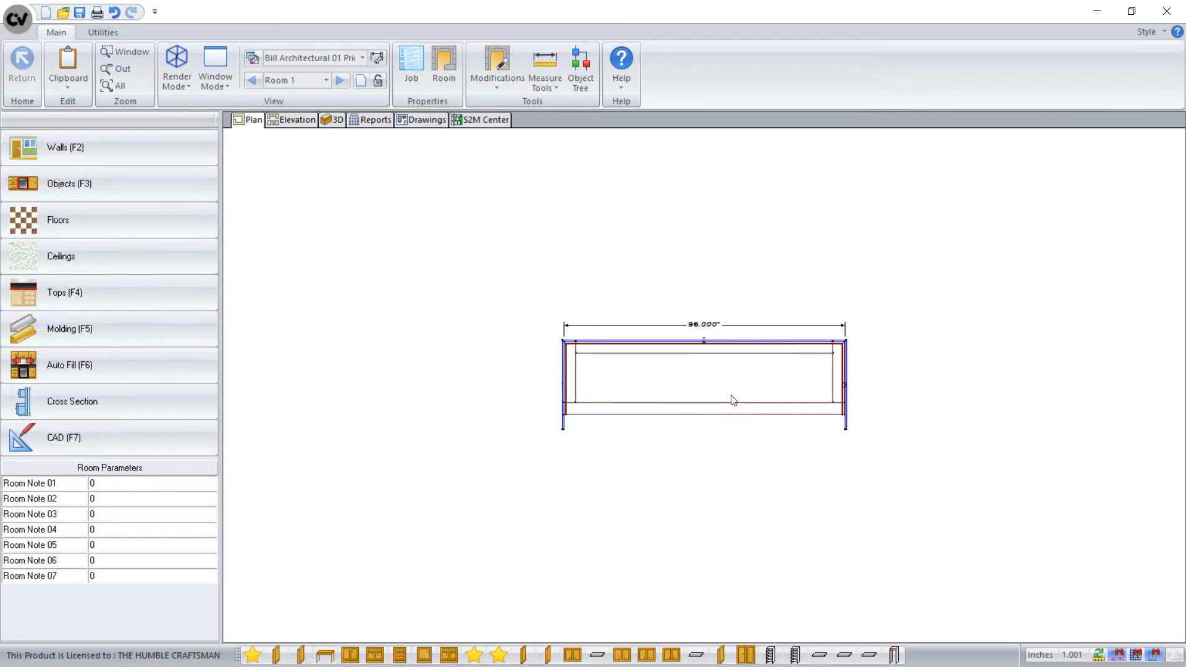
Place a new Counter Brackets object beneath the countertop in the Wall 2 elevation and stretch it to the full 96-inch wall width.
click(294, 120)
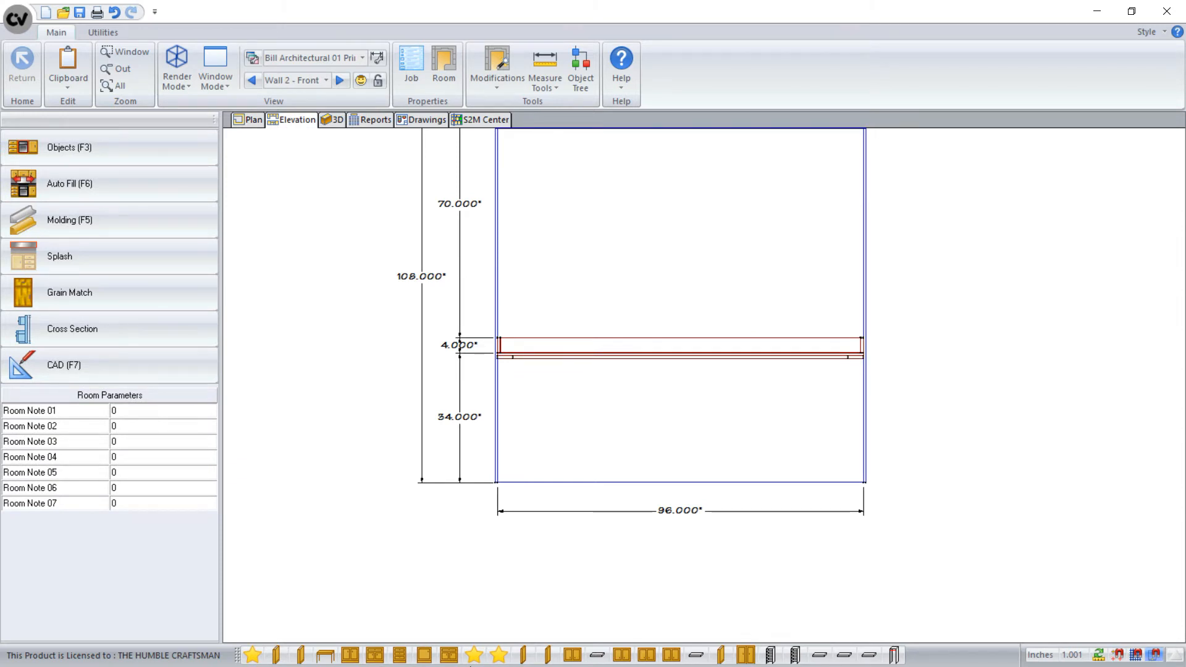
click(326, 655)
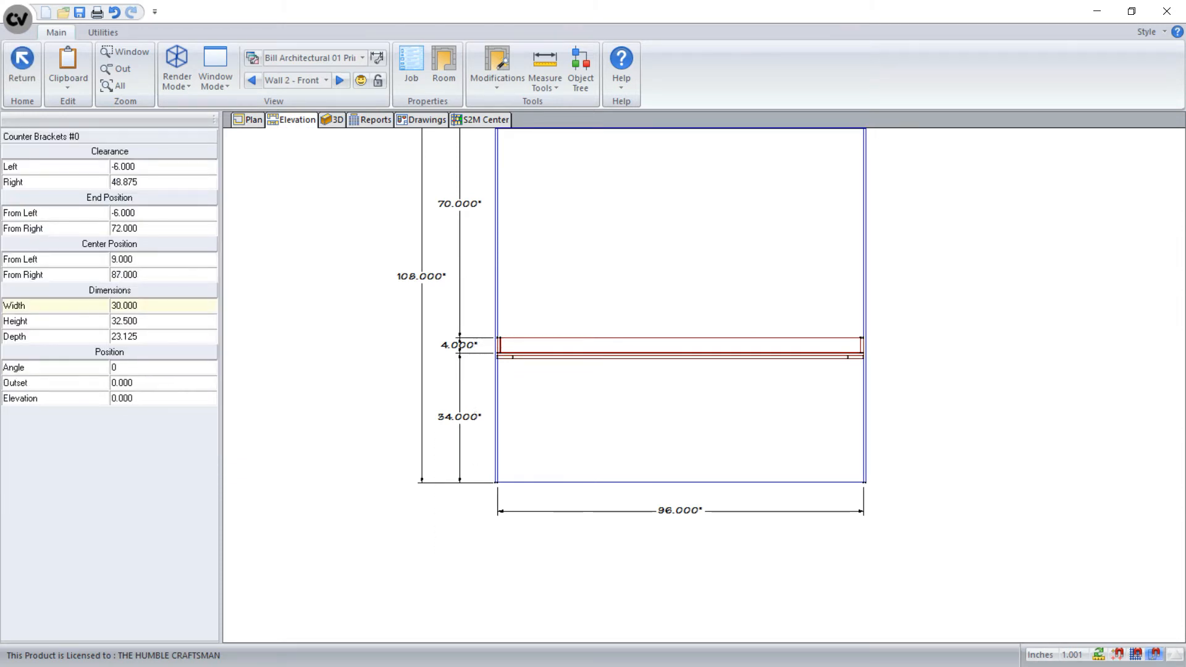
click(538, 392)
click(553, 398)
drag(613, 427, 892, 426)
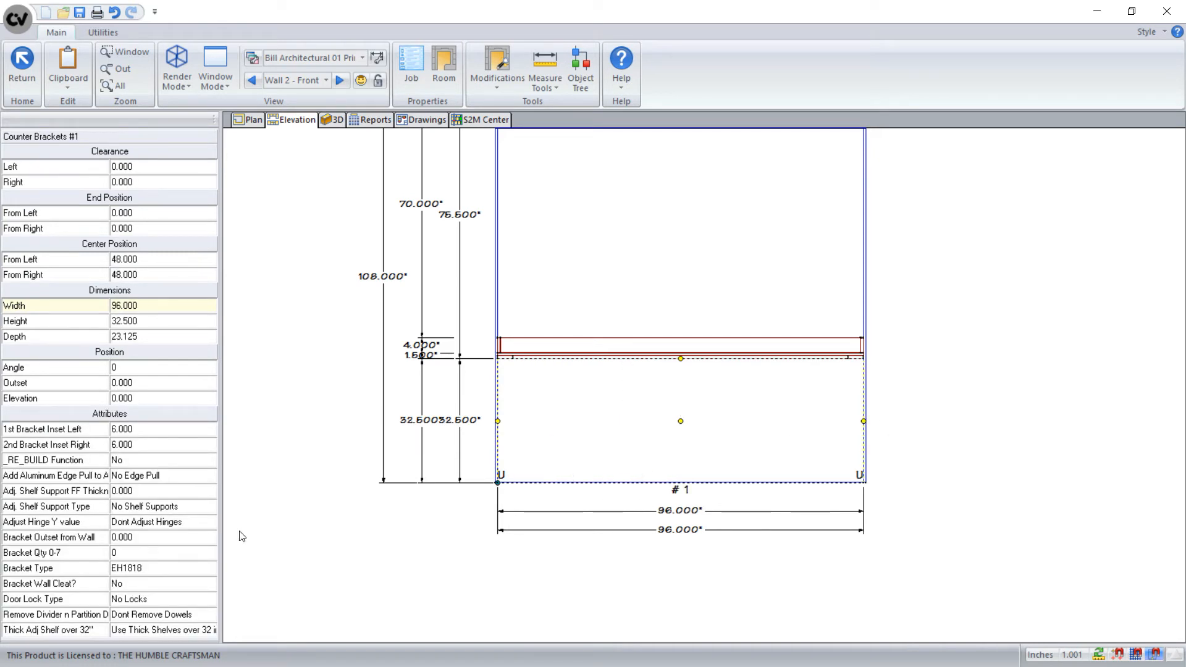
Set the new counter brackets object's bracket type to Vanity BKT and its bracket quantity to 3.
click(185, 569)
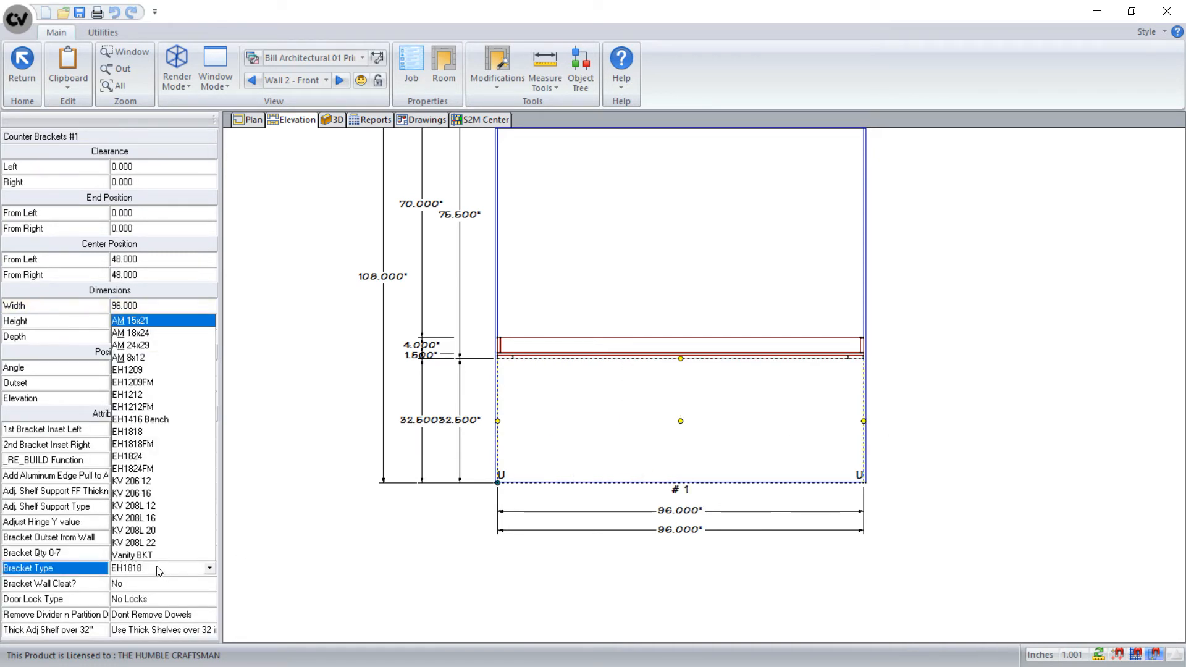
click(143, 555)
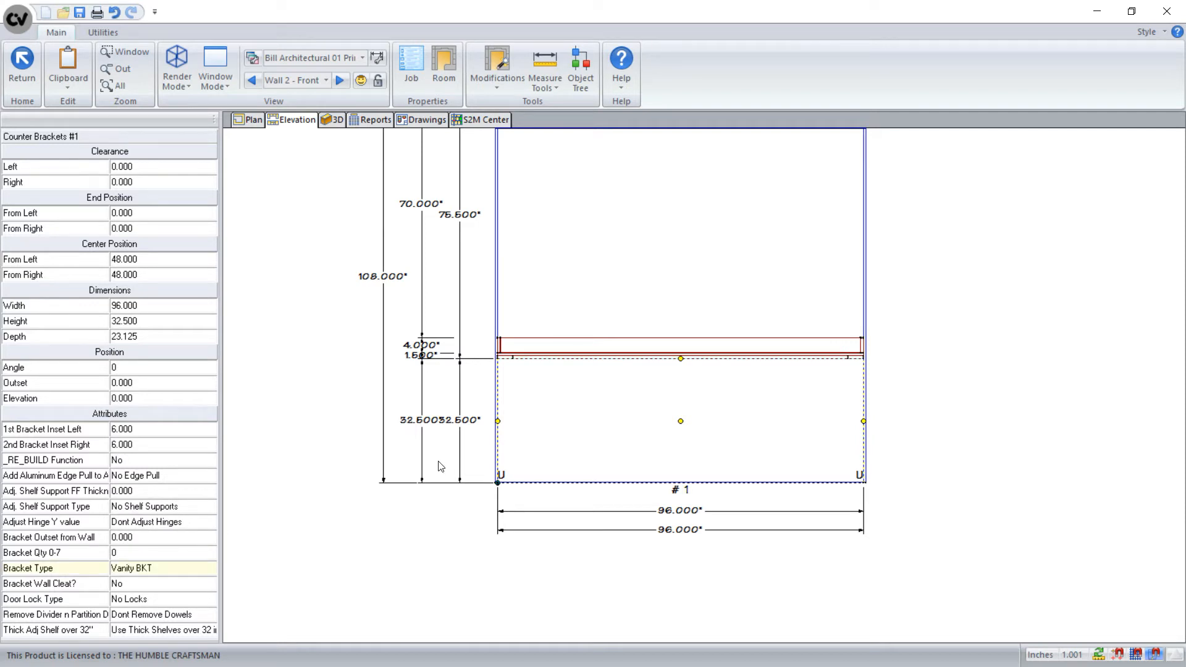
click(149, 555)
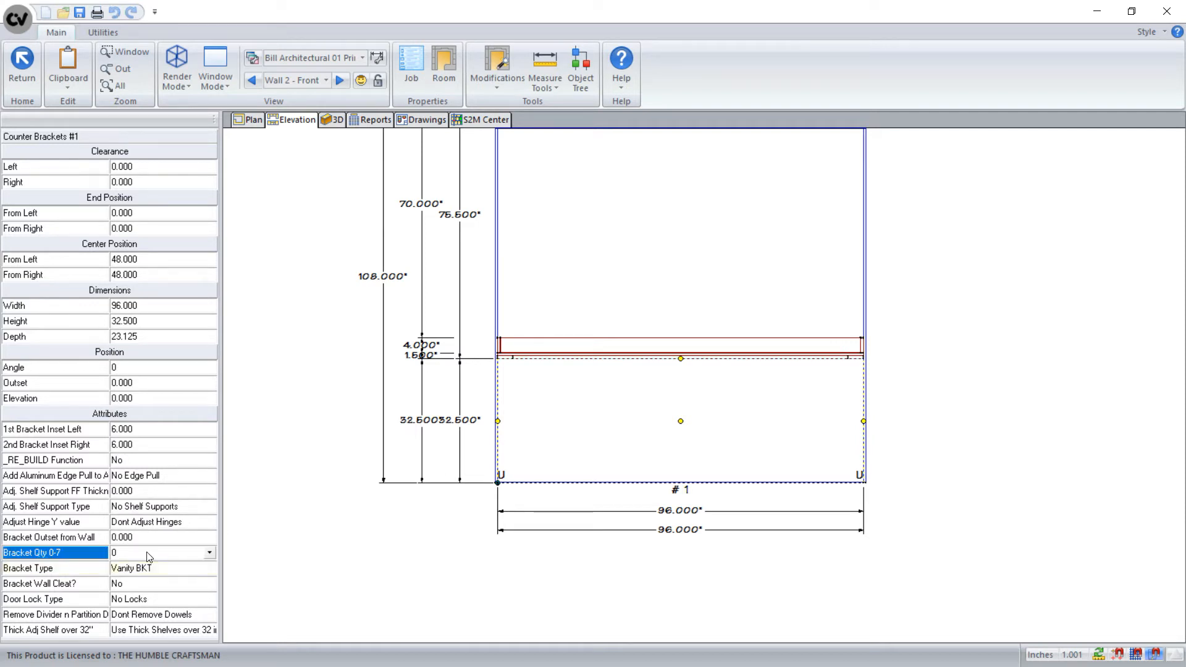
click(148, 556)
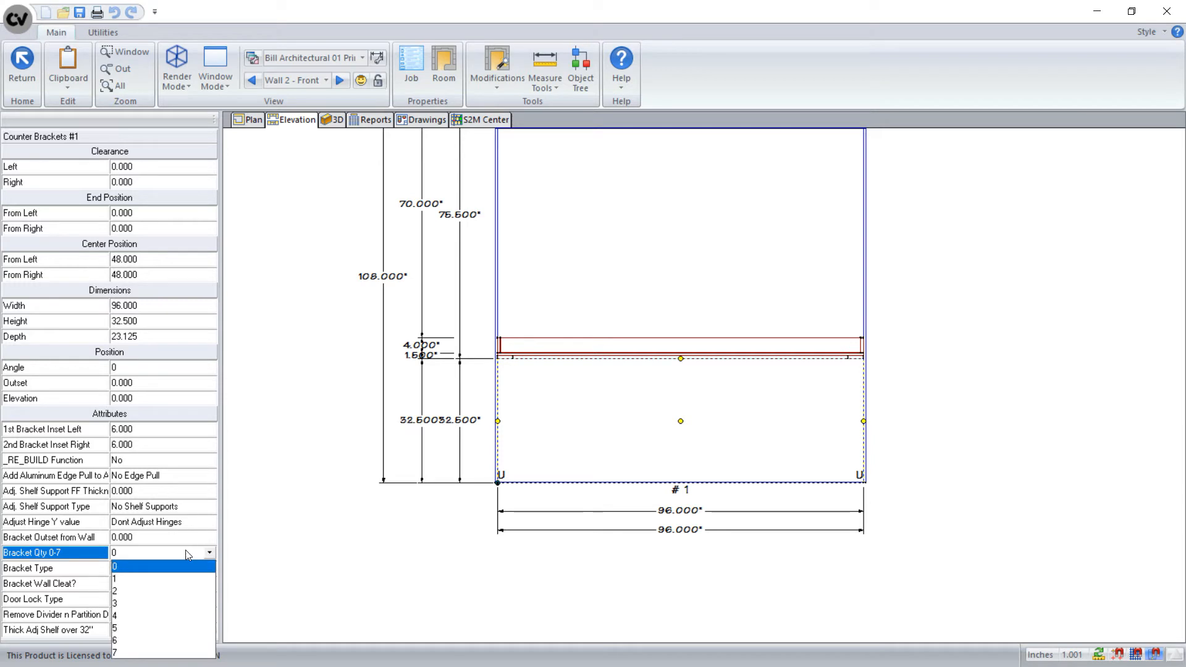
click(123, 604)
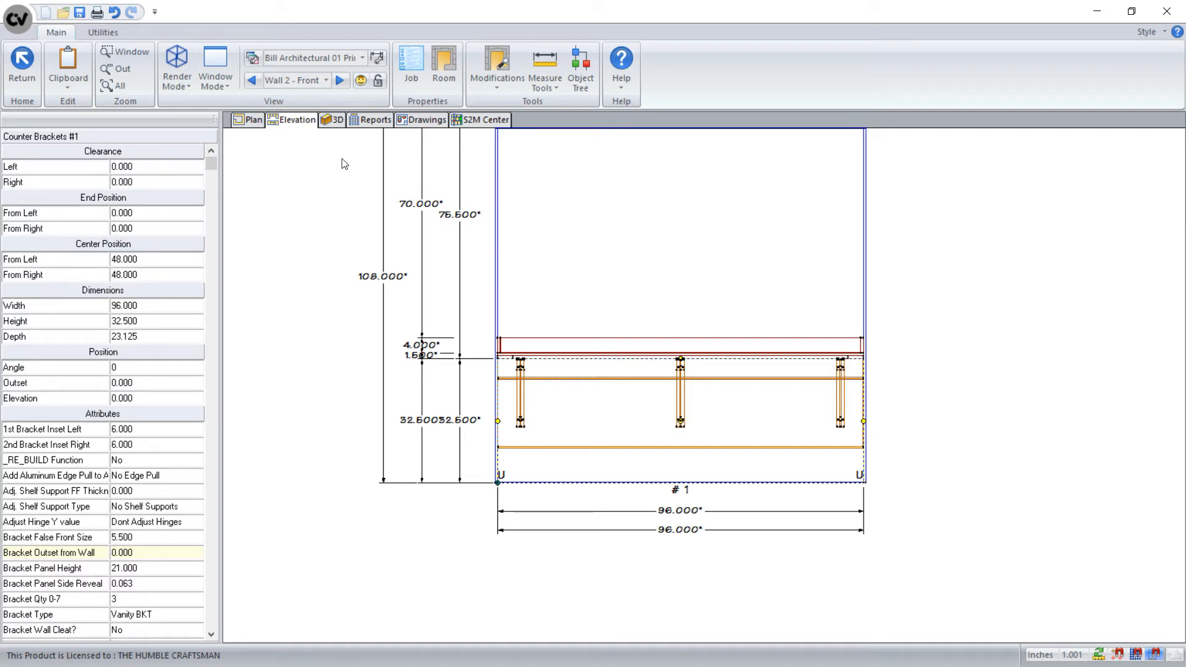
Inspect the vanity brackets and their panels beneath the countertop in the room's 3D view, and return to the wall elevation.
click(333, 119)
mouse_move(746, 427)
mouse_down()
mouse_move(672, 600)
mouse_move(709, 564)
mouse_move(721, 458)
mouse_up()
drag(571, 501, 958, 558)
drag(804, 534, 927, 578)
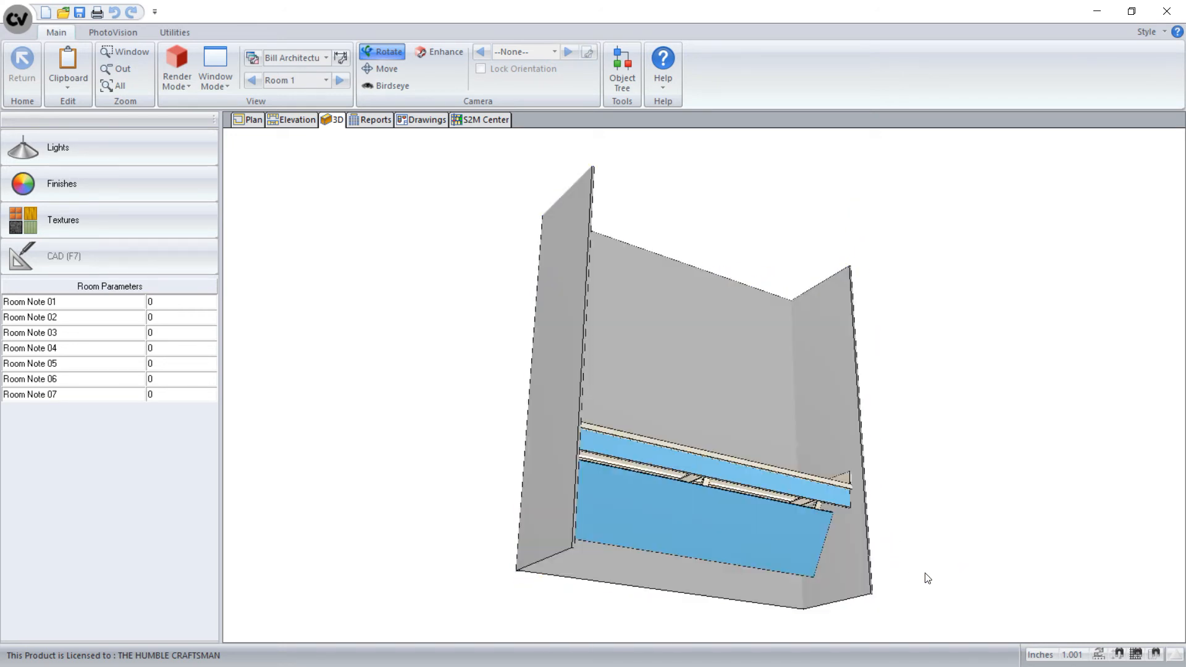
click(293, 120)
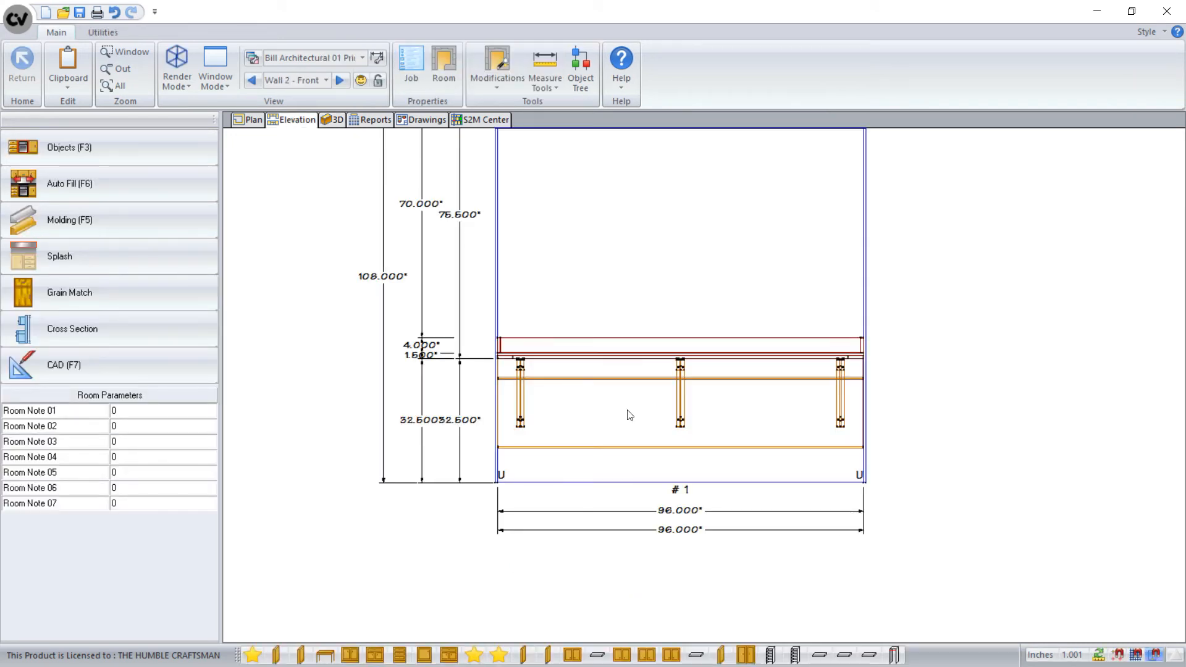
Open the counter brackets object and examine its parts report and the vanity bracket's end view with its notes.
click(629, 413)
double_click(630, 415)
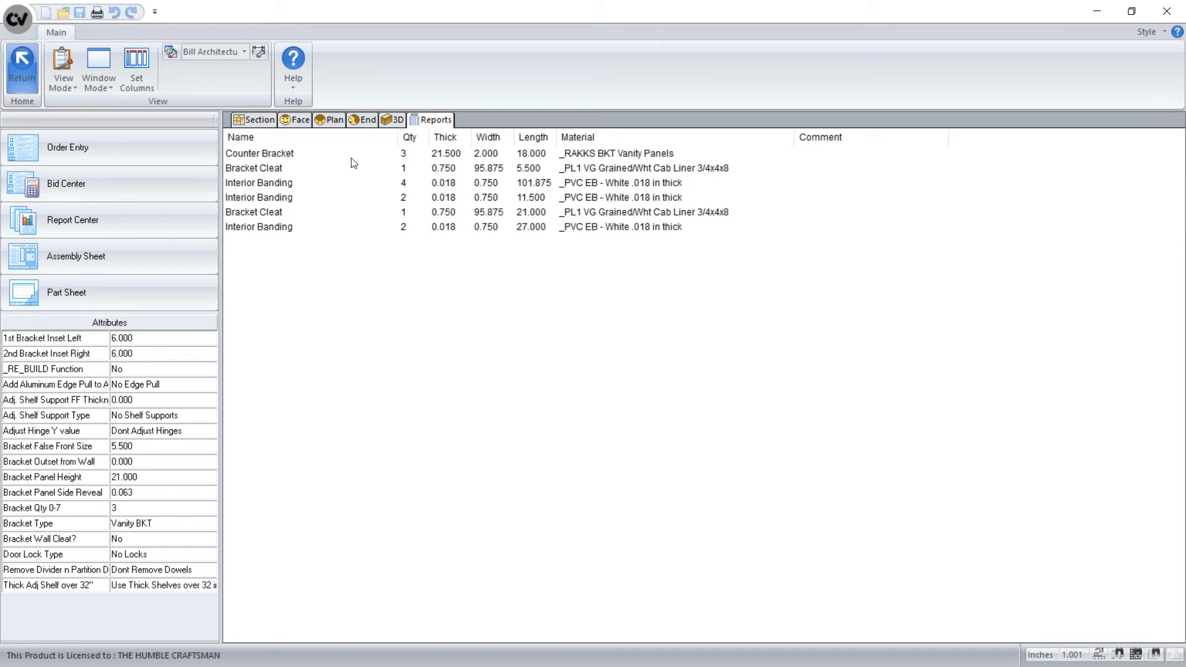
click(367, 123)
scroll(683, 322, up, 2)
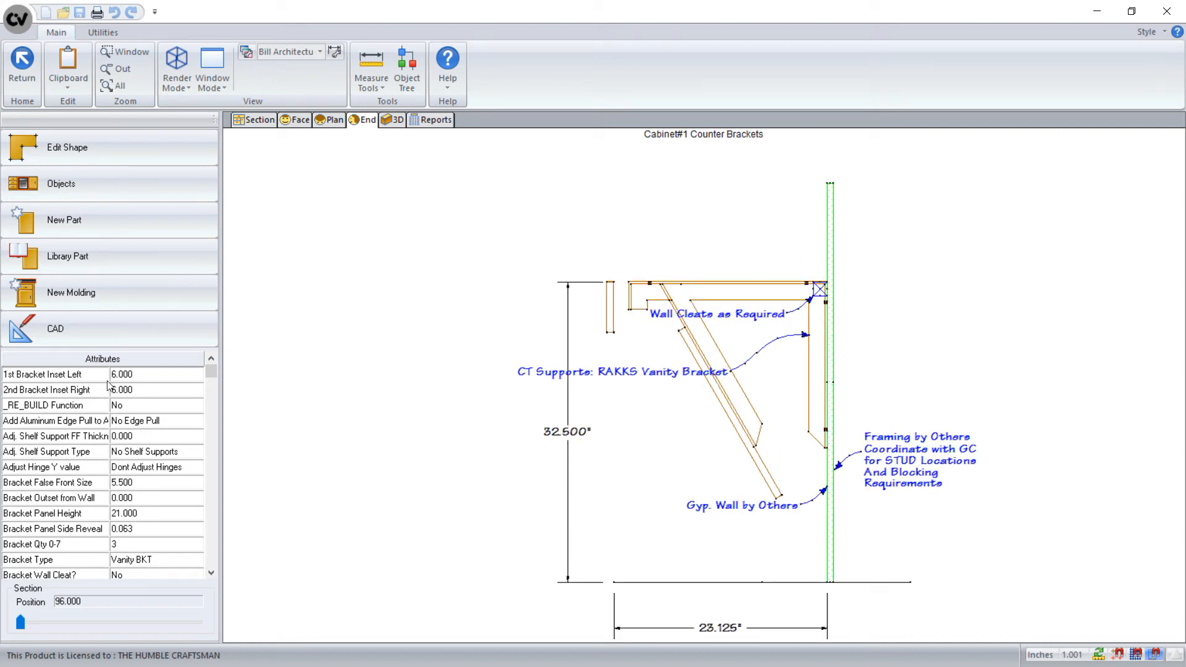
scroll(702, 320, up, 2)
scroll(645, 324, down, 2)
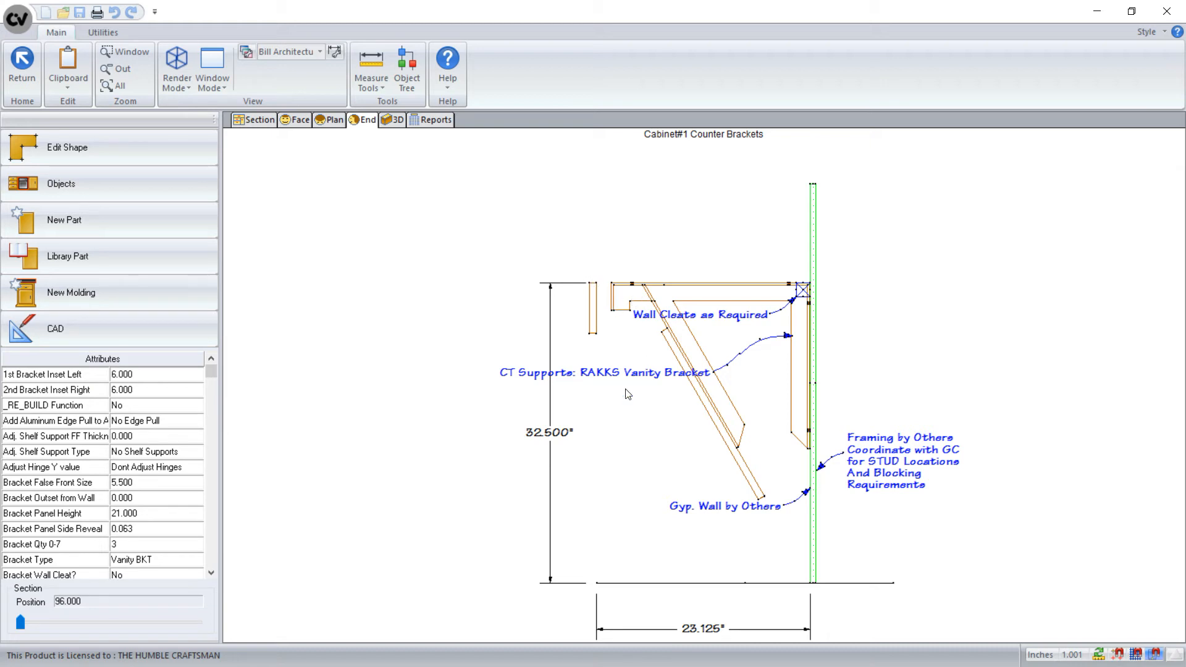
scroll(663, 364, down, 1)
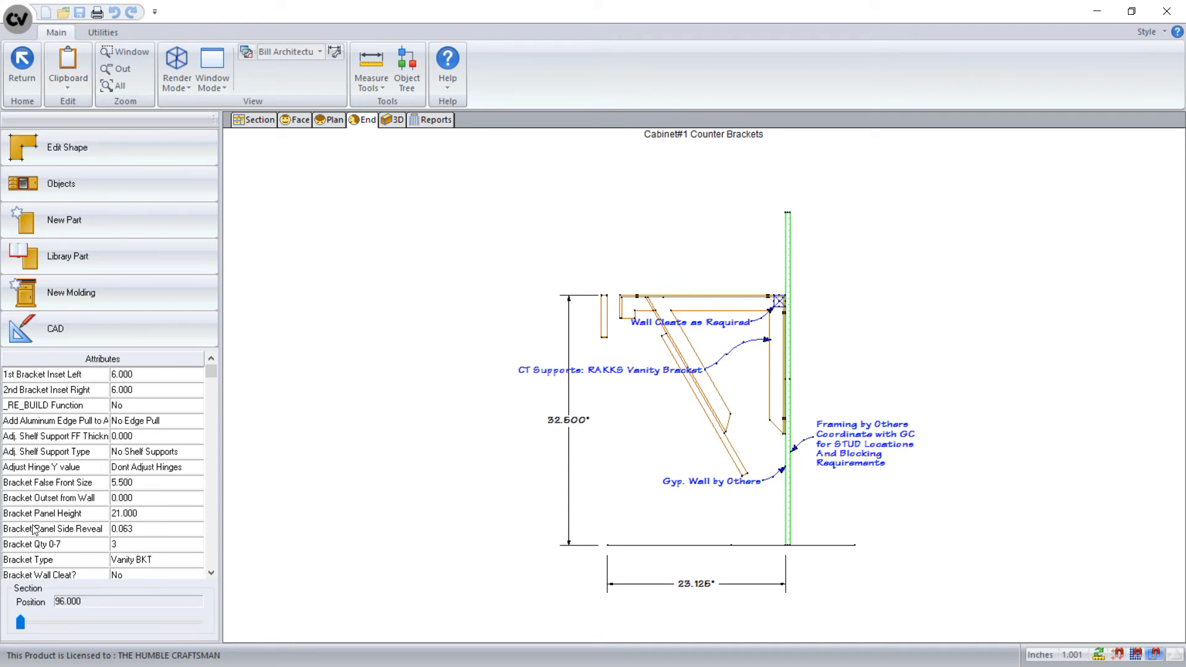
Review the Bracket Panel Side Reveal and Bracket False Front Size attributes, checking the vanity brackets in the face view.
click(149, 530)
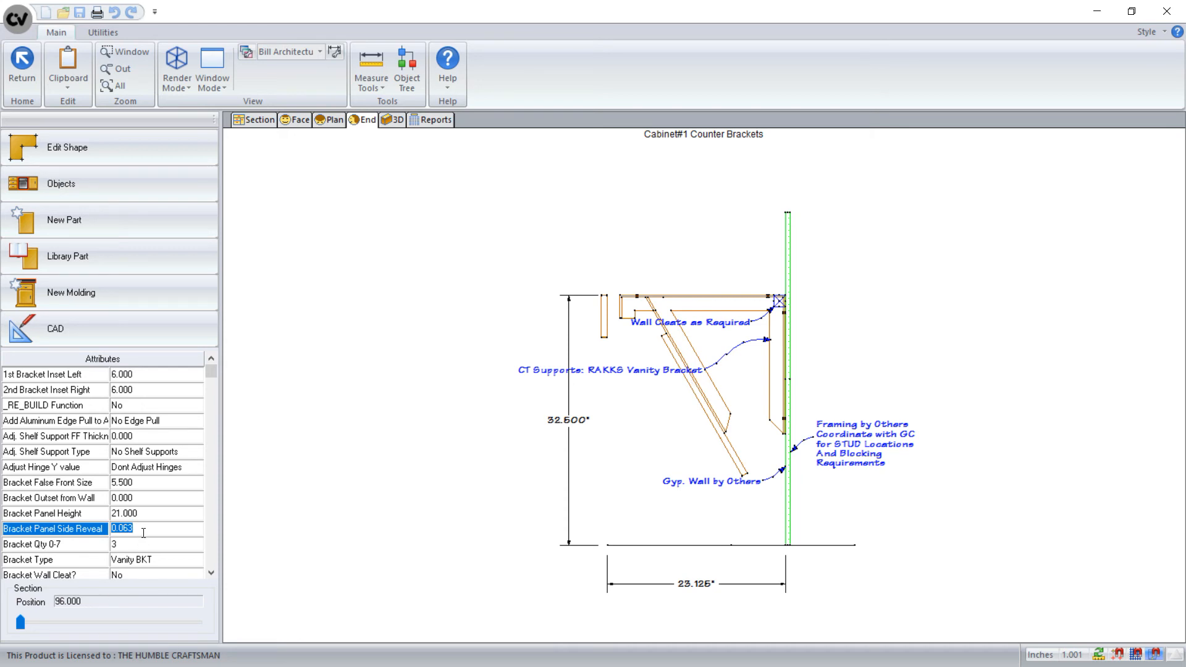
click(302, 123)
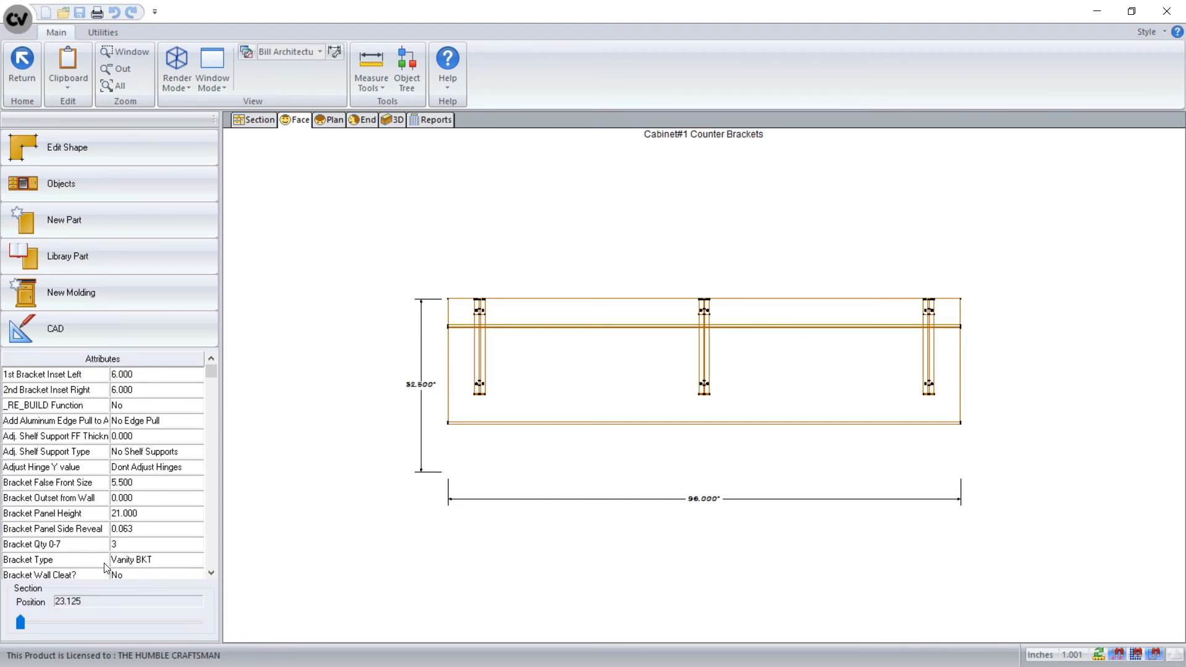
click(170, 484)
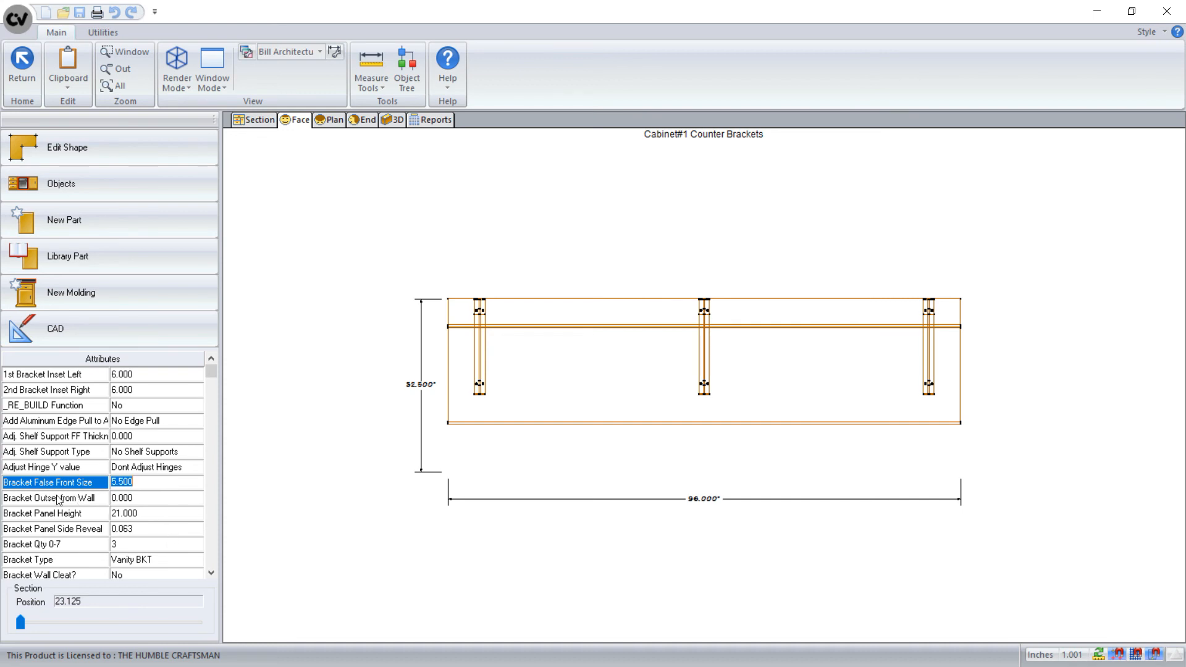
scroll(62, 503, down, 1)
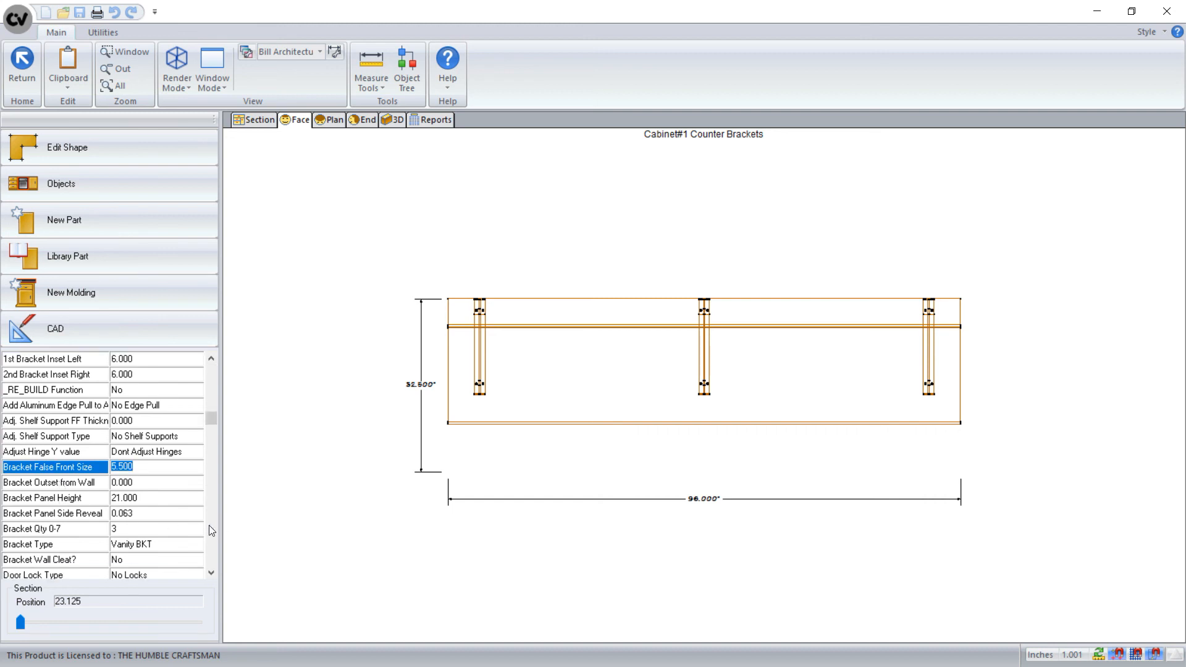
scroll(213, 525, down, 2)
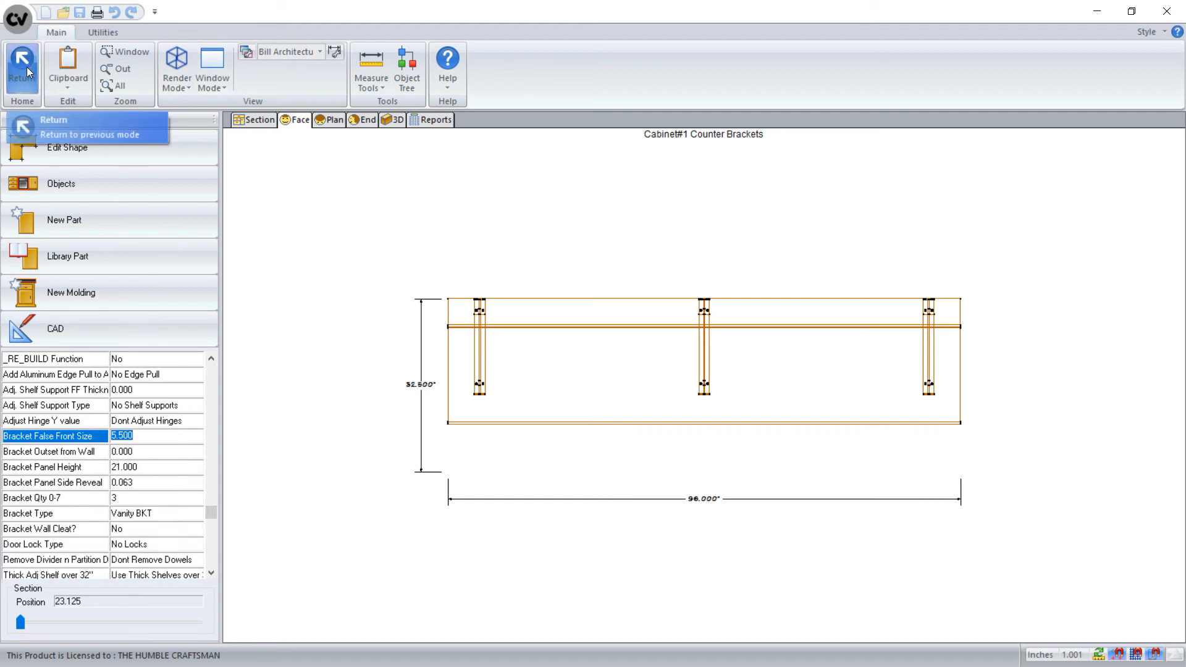